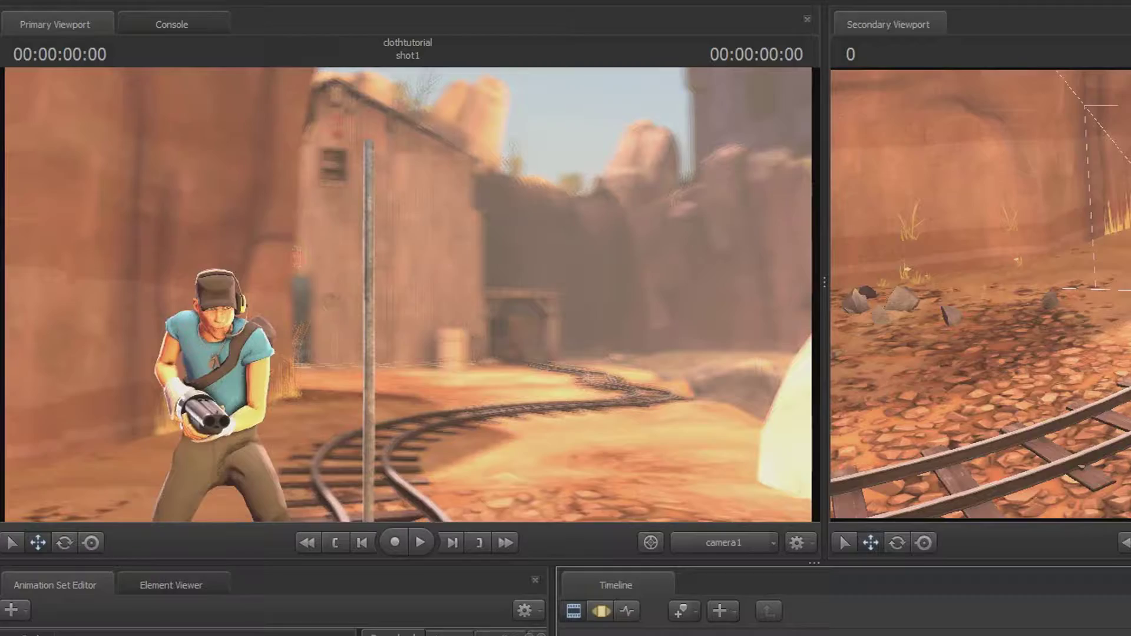
key(space)
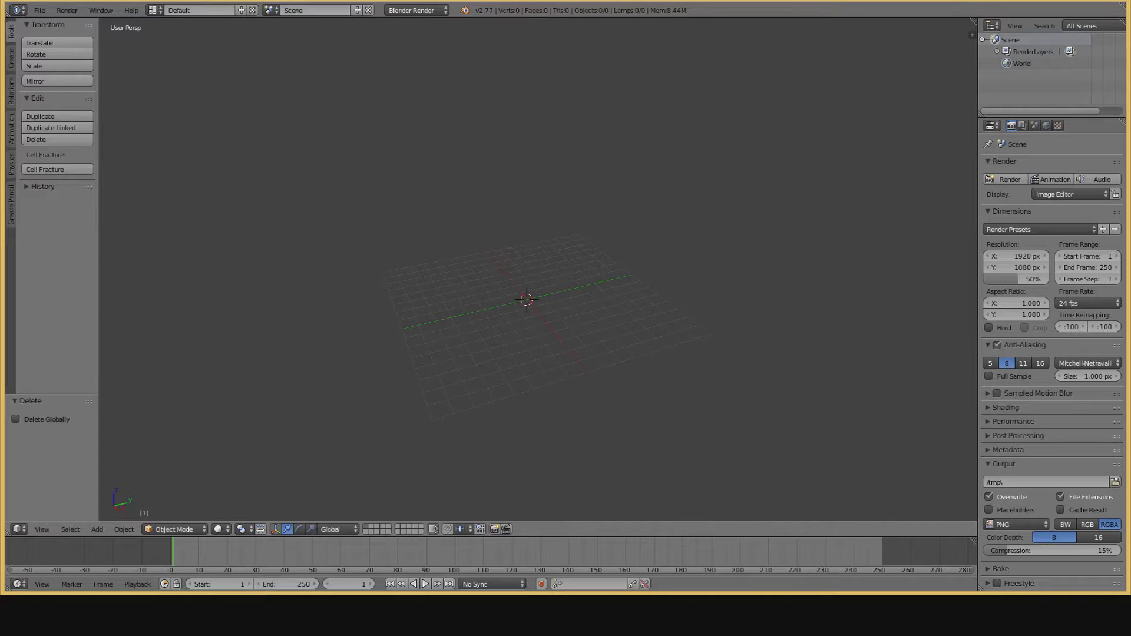
- Add a cylinder mesh and move it about 4 units in the negative Y direction
click(10, 58)
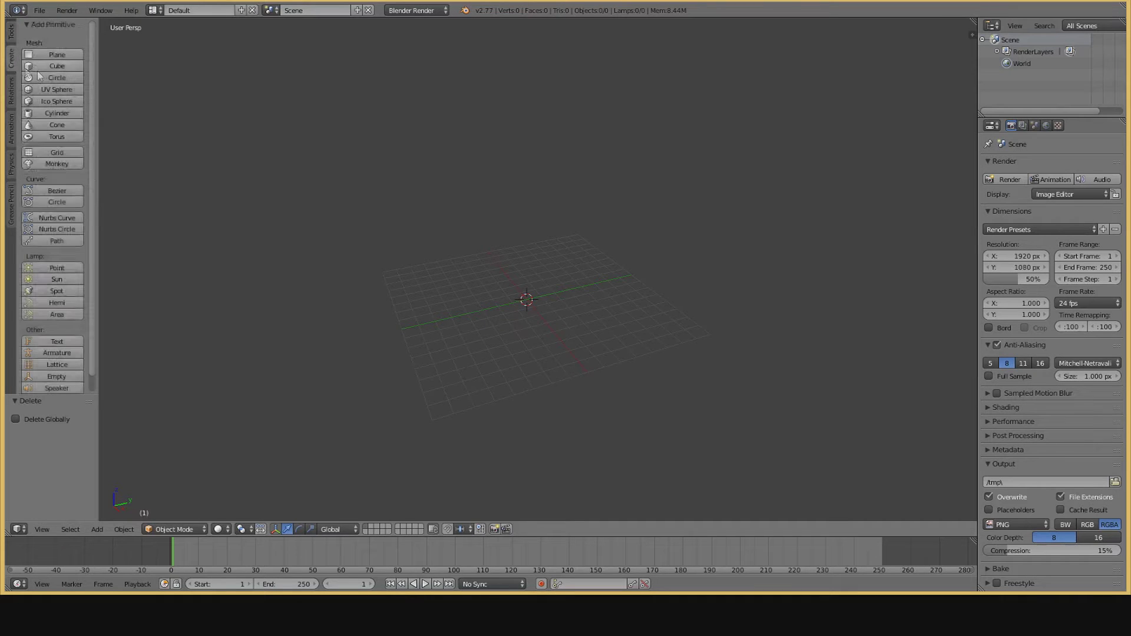
click(56, 113)
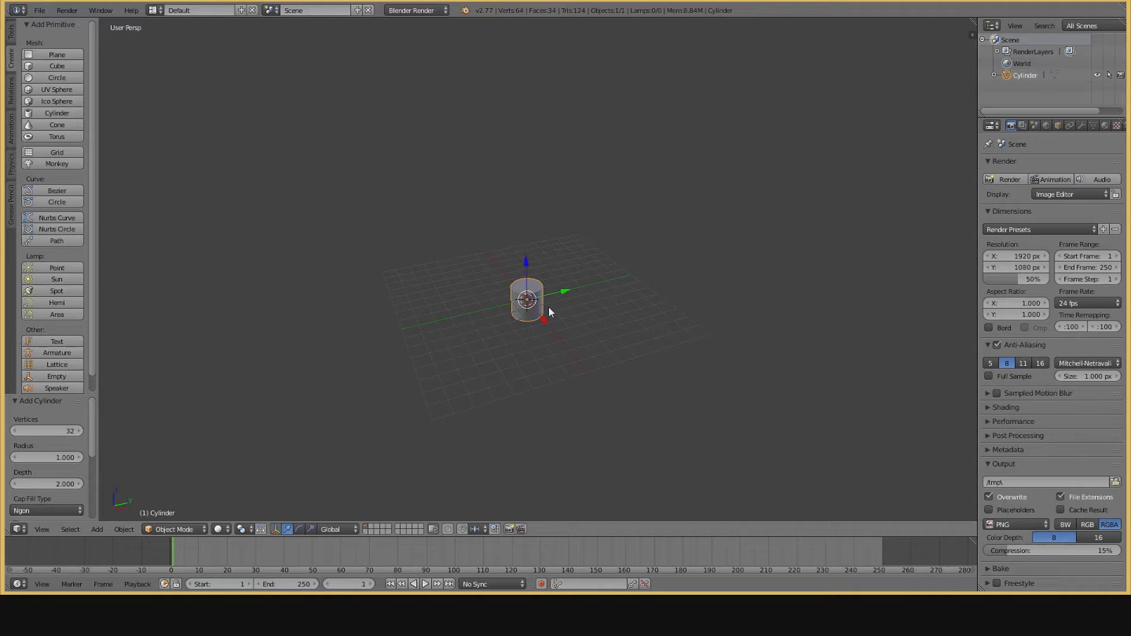
middle_drag(549, 313, 516, 297)
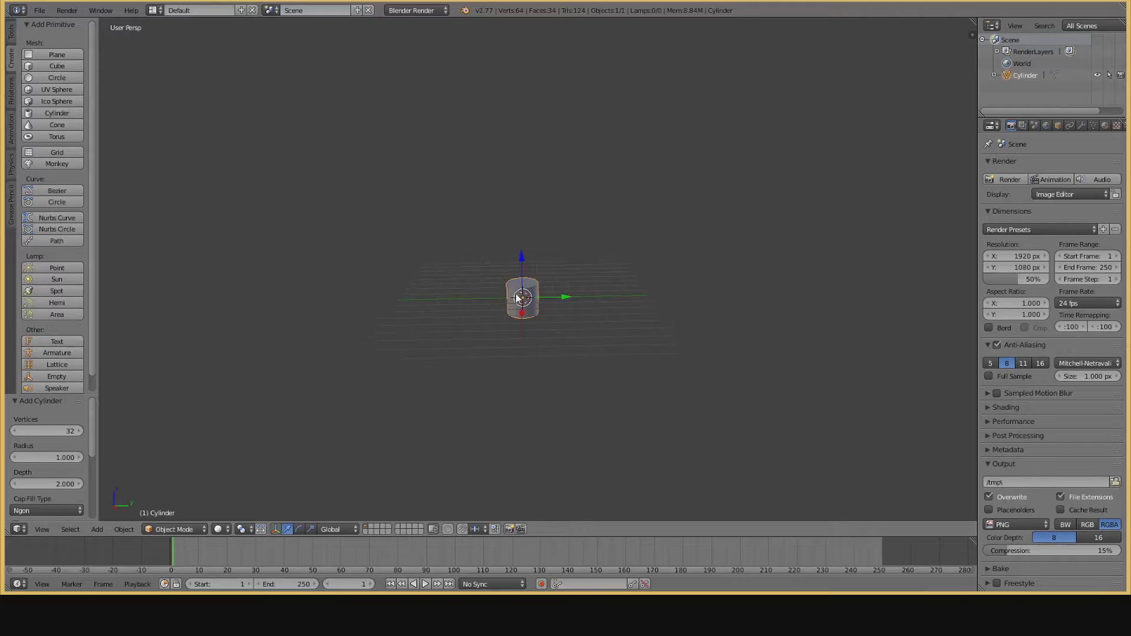
key(g)
key(y)
click(533, 294)
- Stretch the cylinder along Z twice into a tall pole, the second time by a factor of about 3
key(s)
key(z)
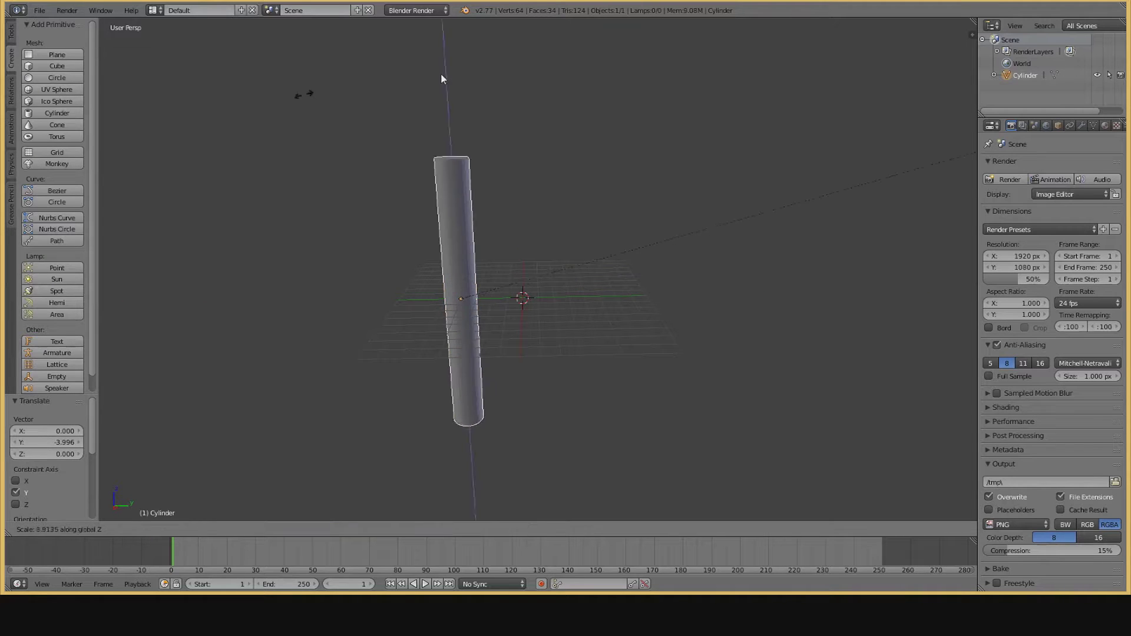
click(630, 413)
scroll(629, 383, down, 6)
key(s)
key(z)
click(801, 295)
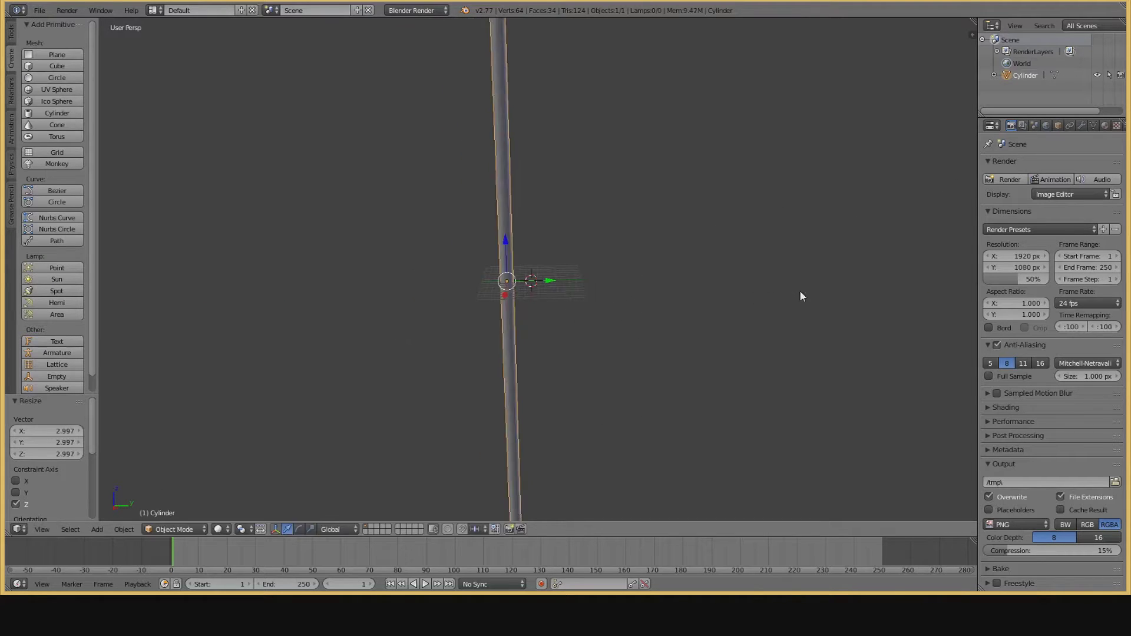
- Scale the pole down uniformly and raise it about 19.7 units along Z
scroll(701, 273, down, 2)
drag(515, 238, 514, 296)
key(s)
click(571, 343)
scroll(515, 295, up, 5)
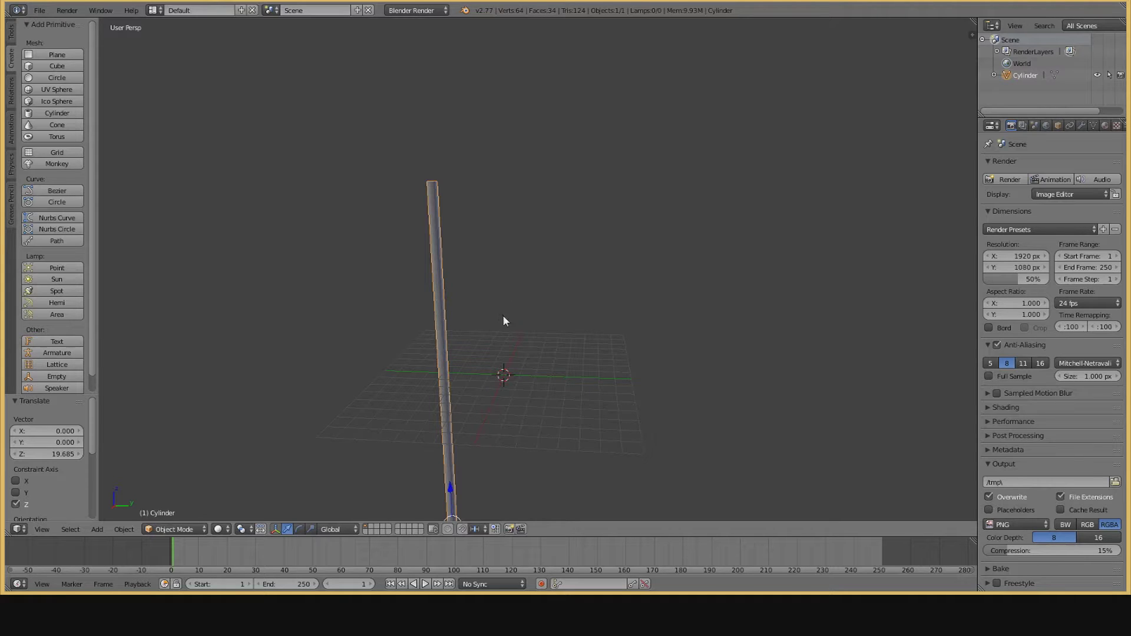
- Raise the plane about 8.54 units along Z and line it up with the pole by moving it along X
drag(485, 210, 484, 217)
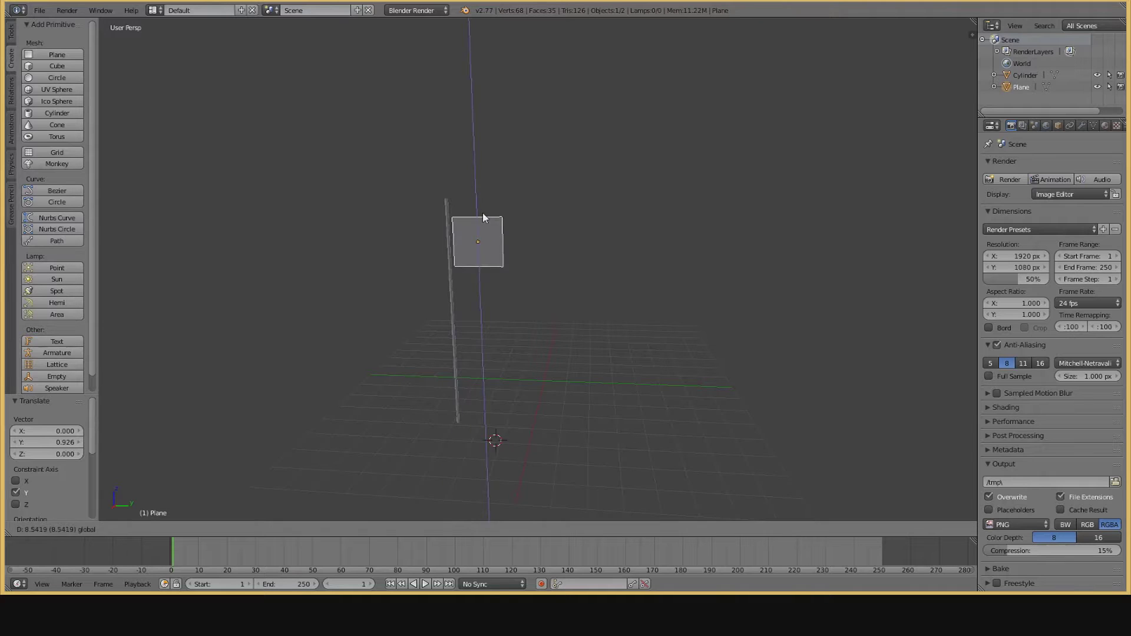
scroll(522, 279, up, 1)
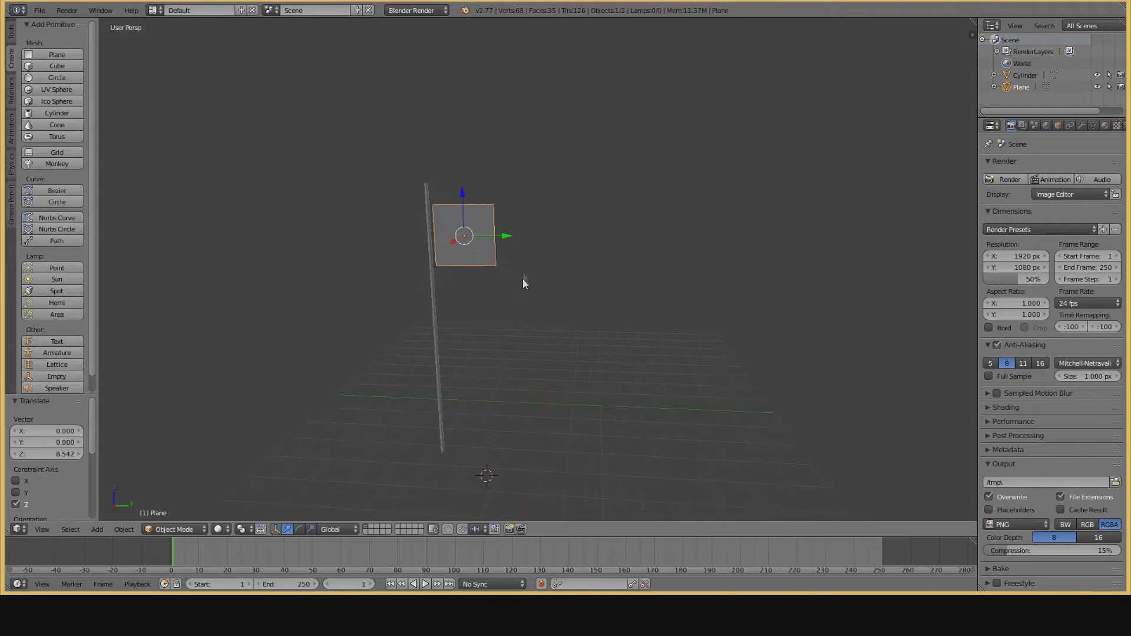
shift+middle_drag(522, 280, 497, 400)
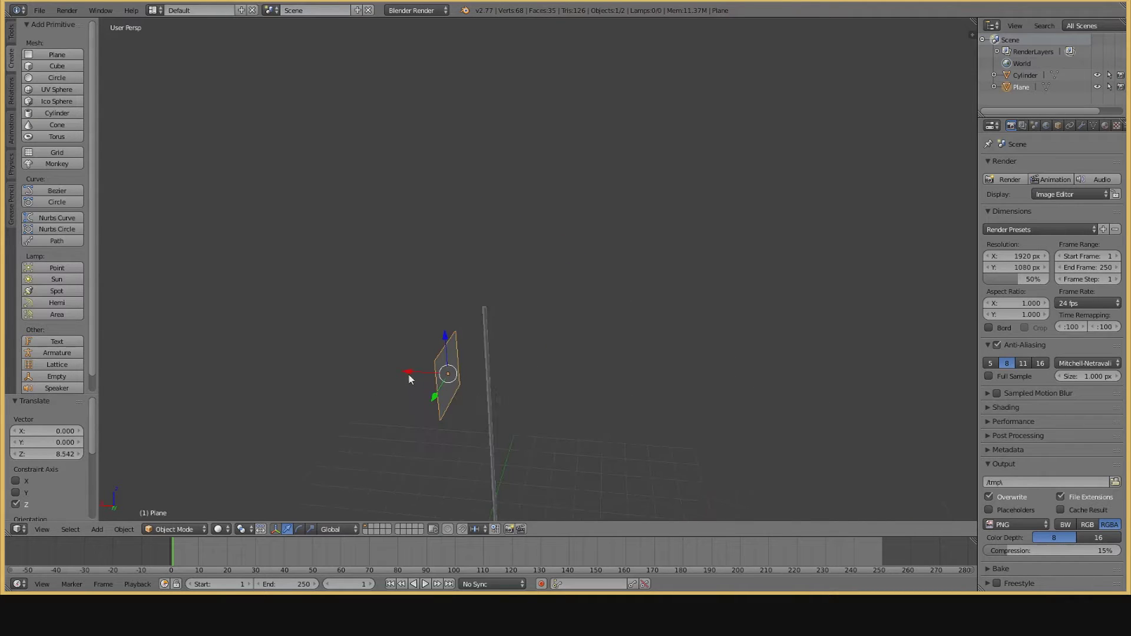
drag(409, 374, 461, 392)
middle_drag(461, 392, 513, 393)
drag(565, 385, 548, 386)
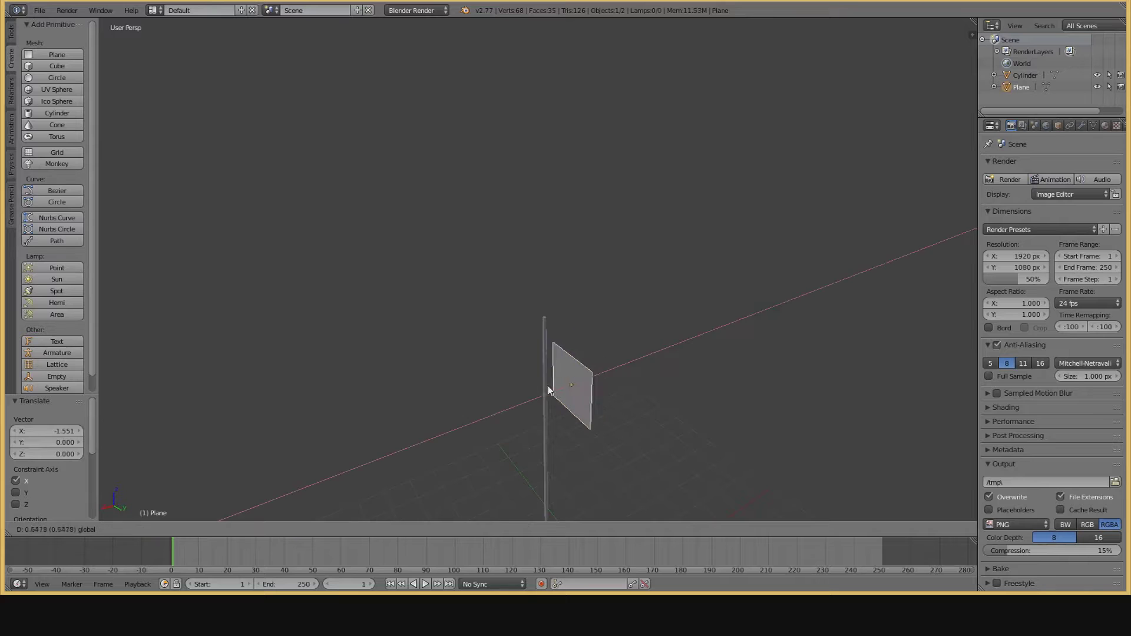
click(549, 390)
key(KP_1)
key(KP_3)
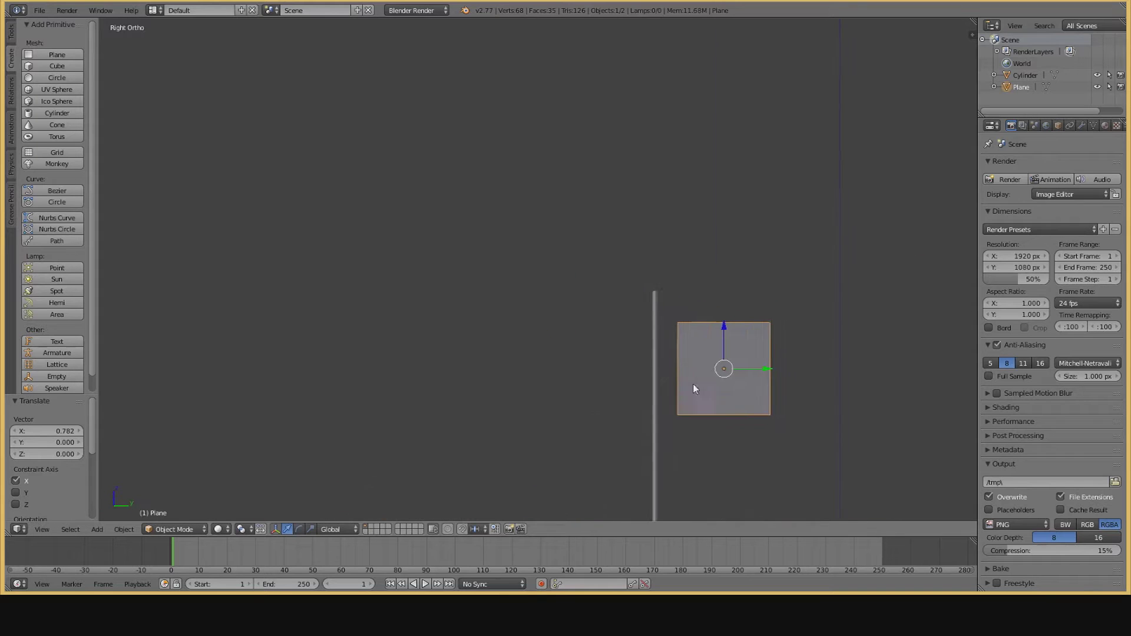
- Subdivide the whole flag plane six times with one cut each to give it a dense grid
scroll(500, 273, up, 3)
shift+middle_drag(693, 384, 525, 354)
key(w)
click(504, 291)
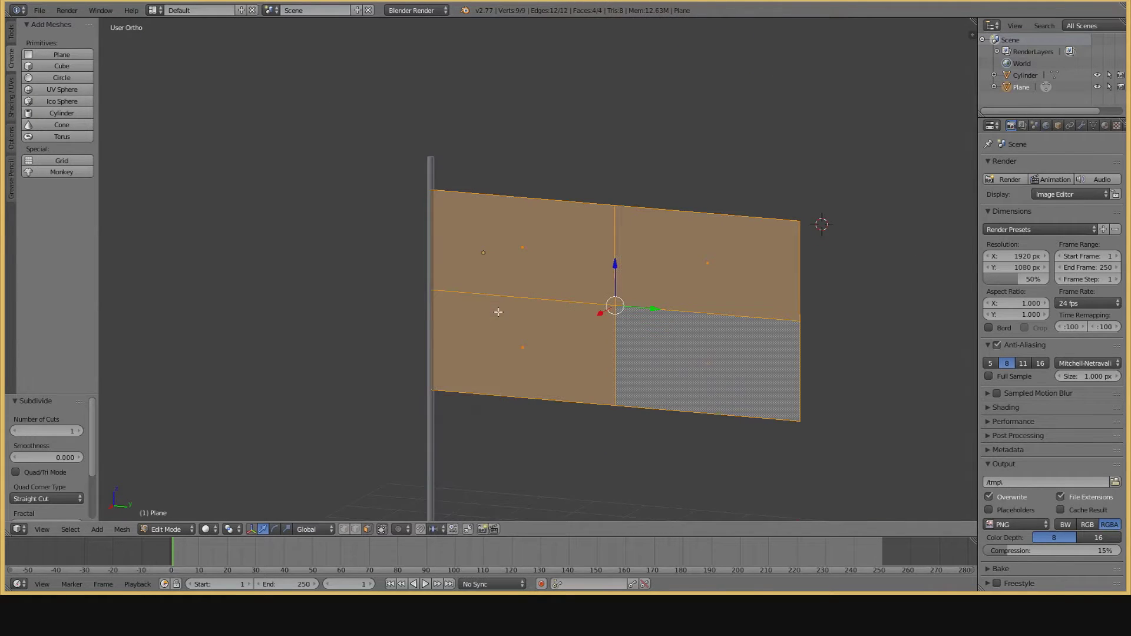
key(w)
click(498, 291)
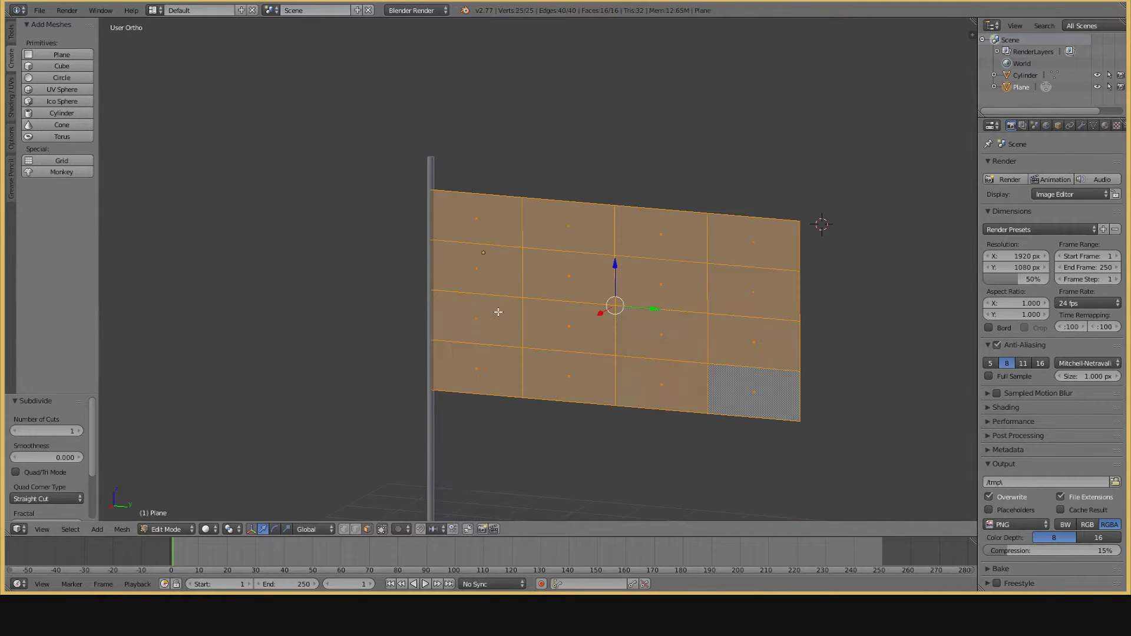
key(w)
click(499, 312)
key(w)
click(499, 311)
key(w)
click(498, 312)
key(w)
click(499, 312)
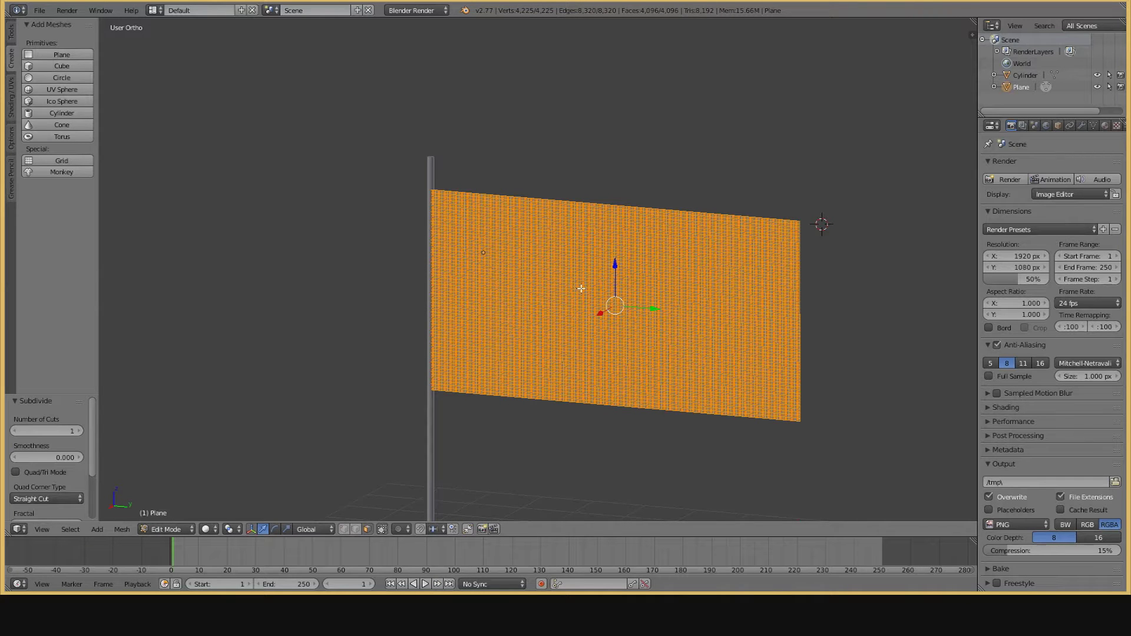
- Examine the subdivided flag mesh beside the pole from the front, from the side and close up
middle_drag(581, 288, 649, 344)
scroll(659, 356, up, 3)
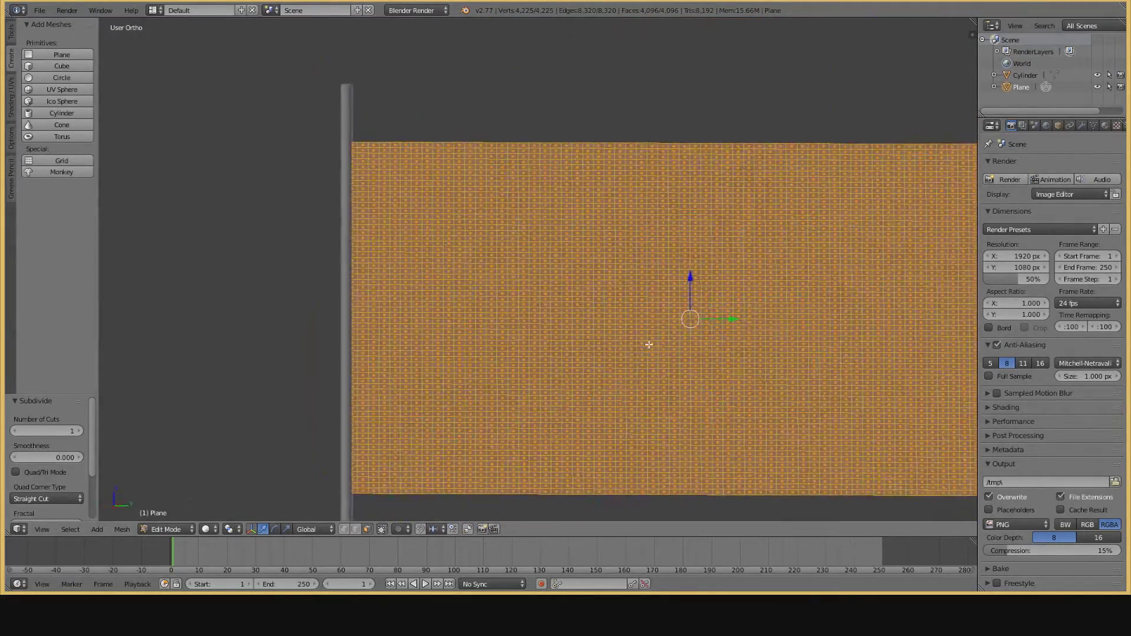
scroll(487, 420, down, 2)
middle_drag(486, 420, 736, 427)
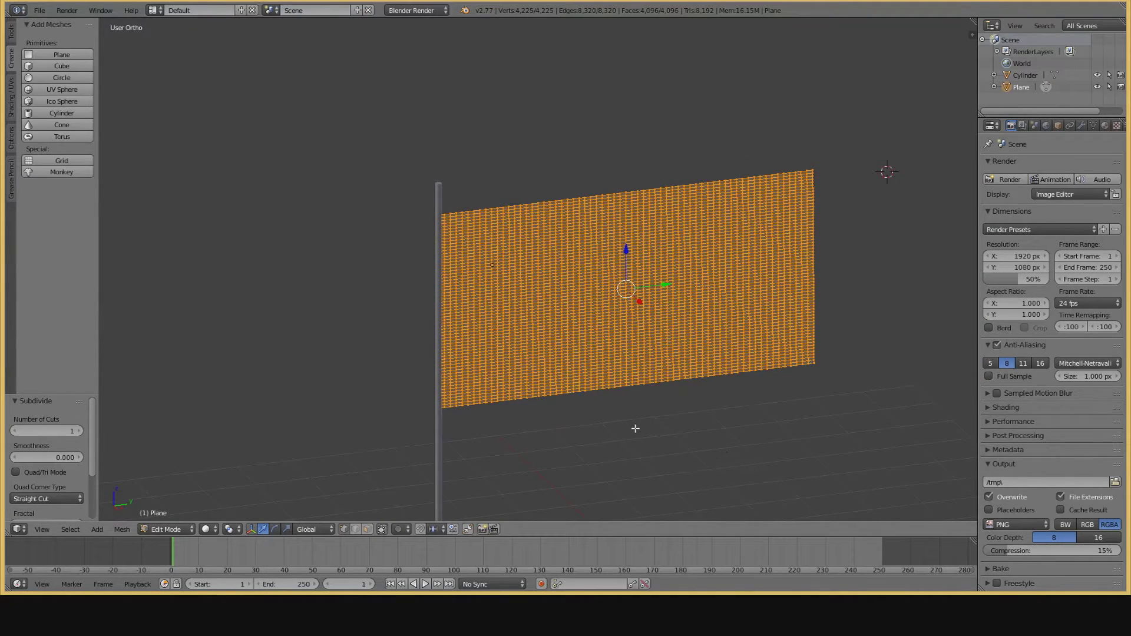
scroll(637, 426, down, 1)
scroll(636, 426, up, 3)
middle_drag(673, 405, 743, 414)
scroll(593, 356, down, 4)
scroll(653, 396, up, 3)
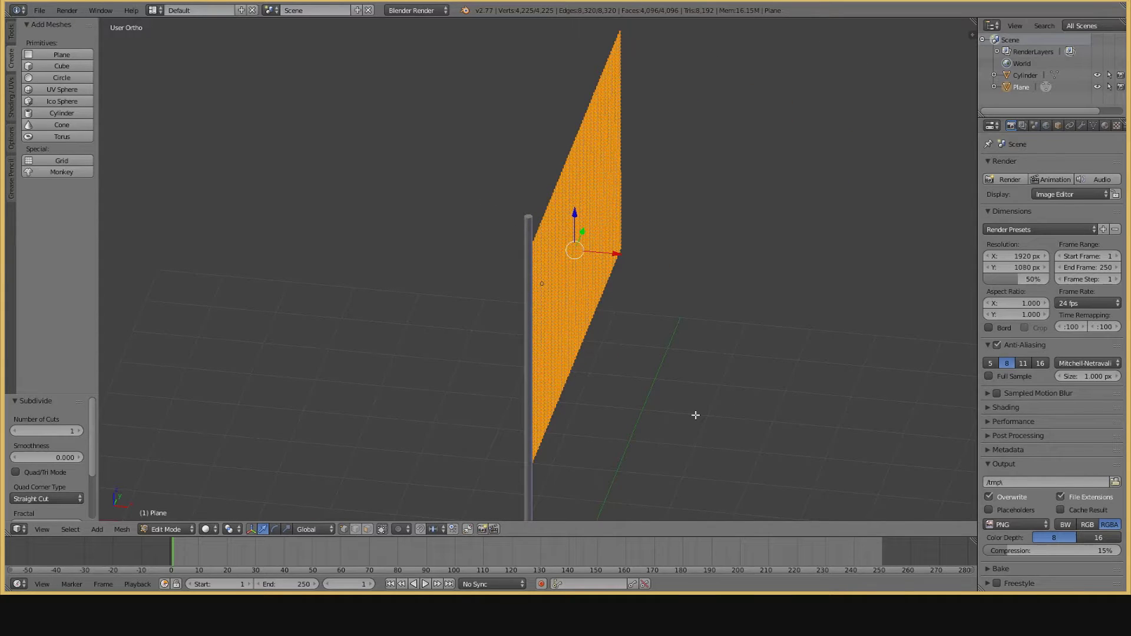
middle_drag(696, 415, 545, 389)
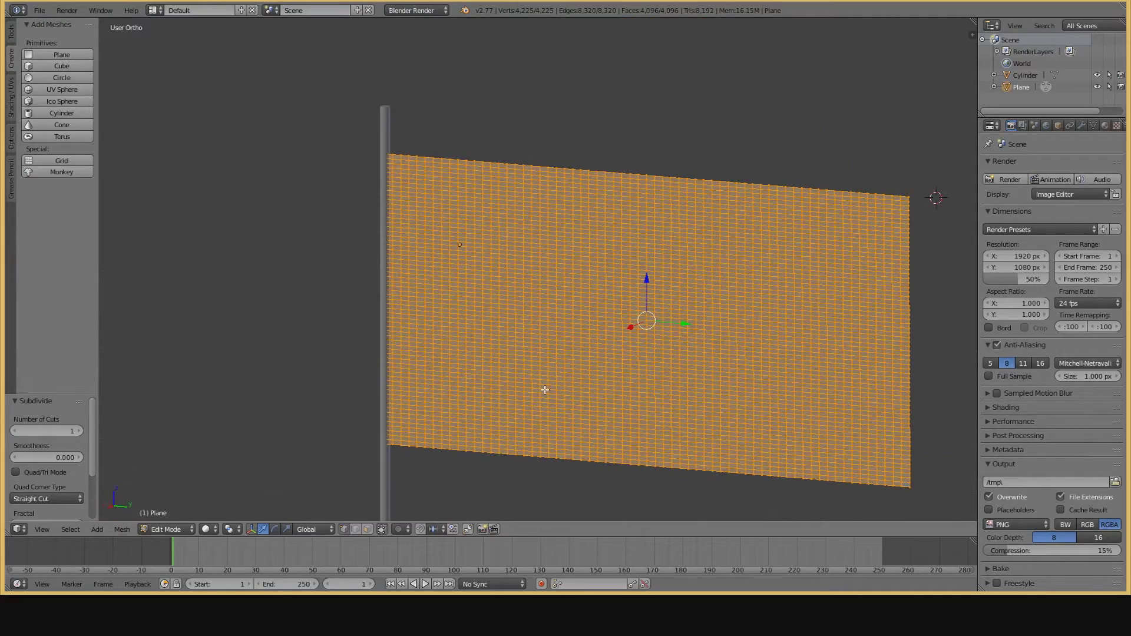
middle_drag(505, 373, 743, 415)
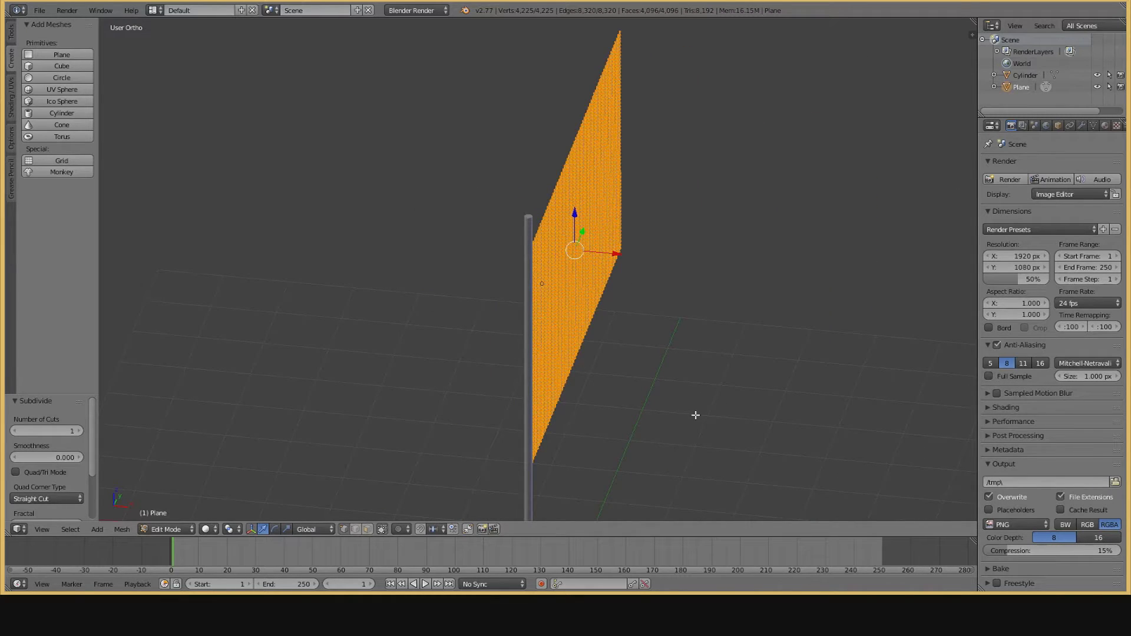
middle_drag(695, 415, 614, 426)
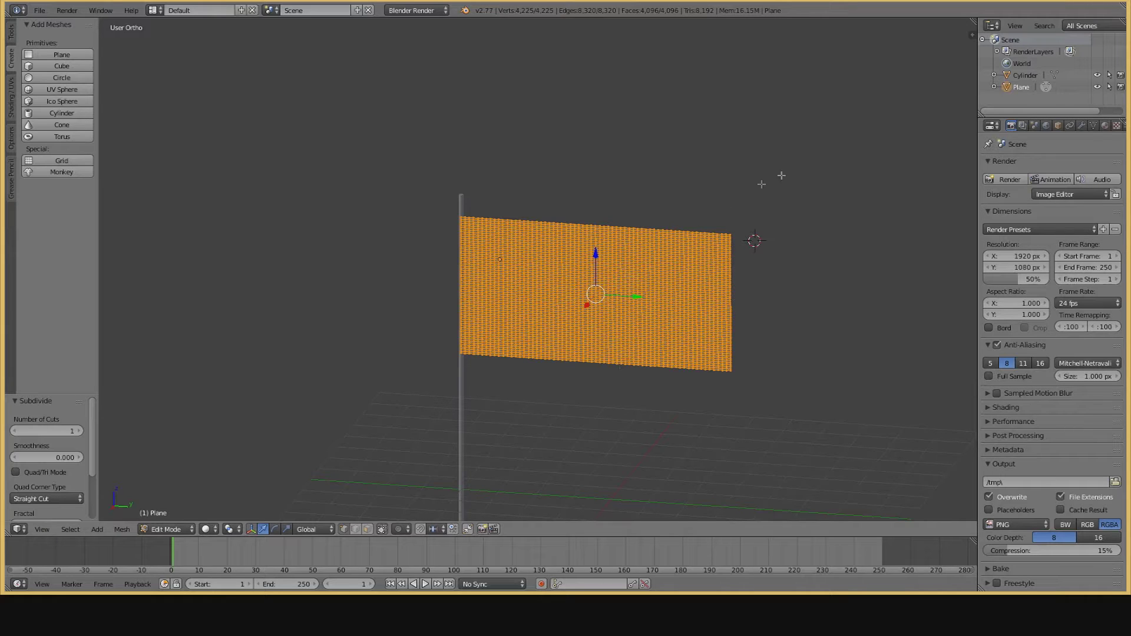
scroll(1078, 126, down, 5)
- Enable cloth physics on the flag plane and set the current frame to 0
click(1071, 126)
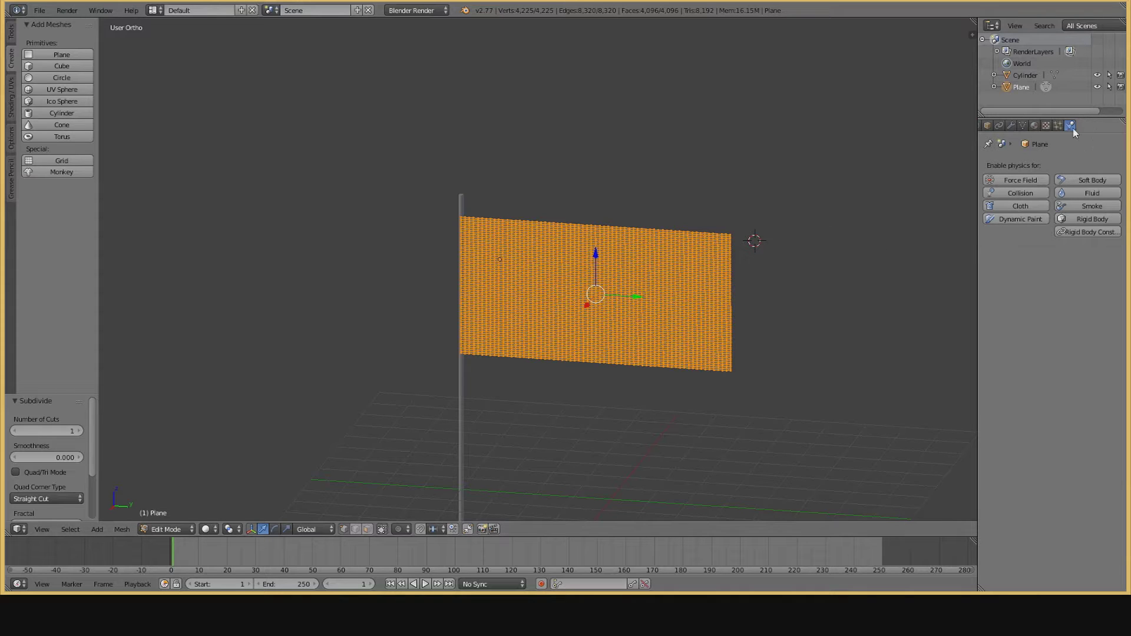
click(1030, 208)
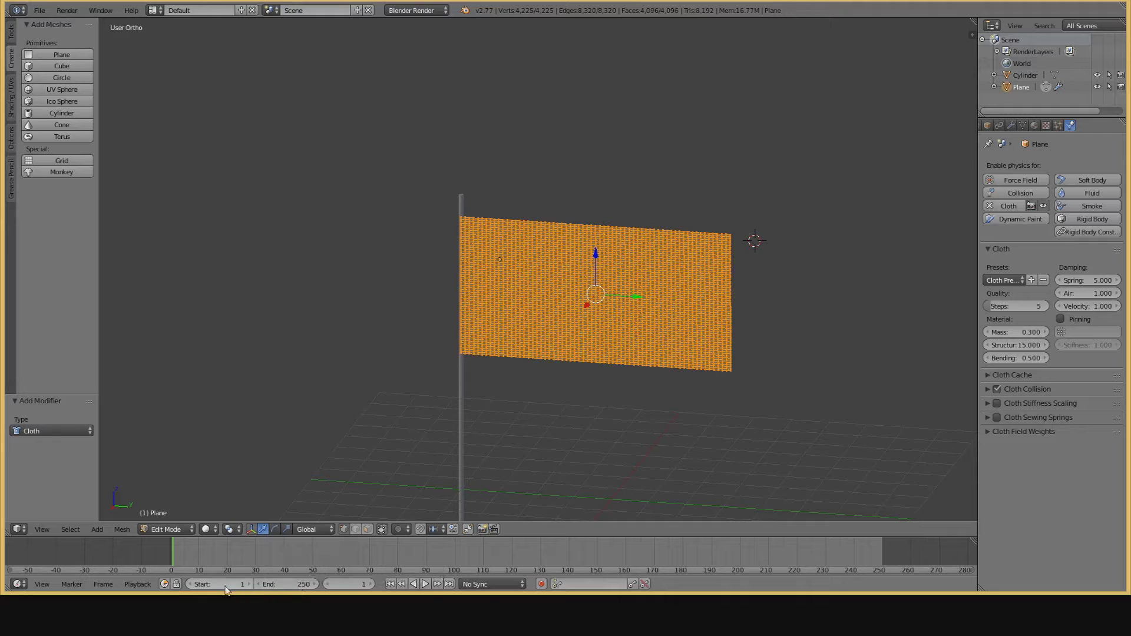
click(328, 585)
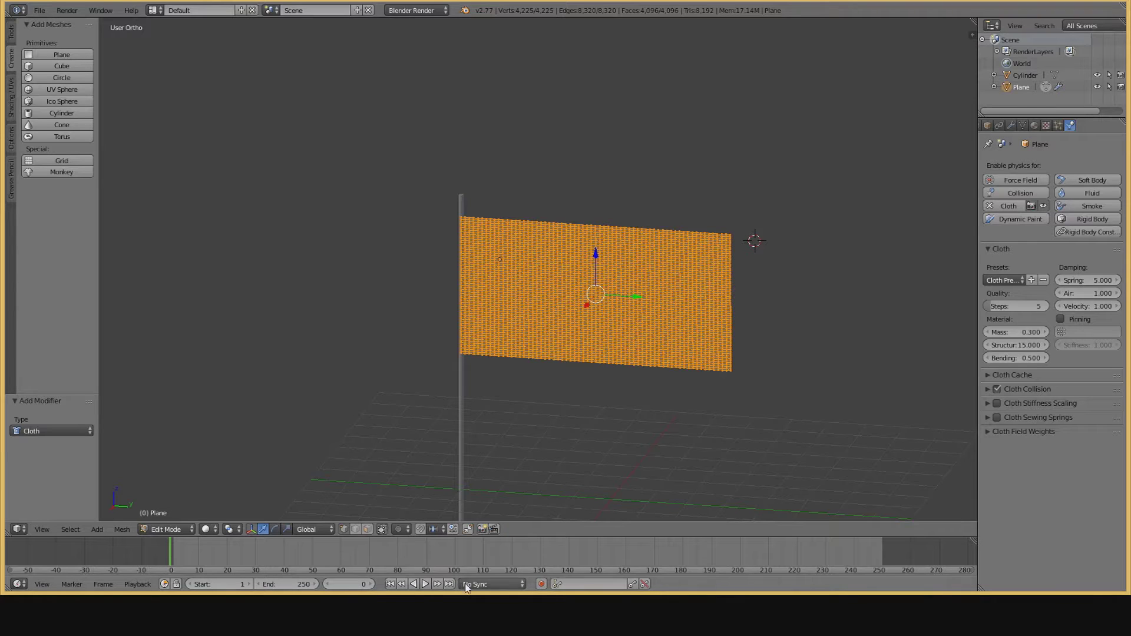
- Play the cloth simulation in Object Mode, watch the flag from several angles, stop playback and return to frame 1
click(425, 584)
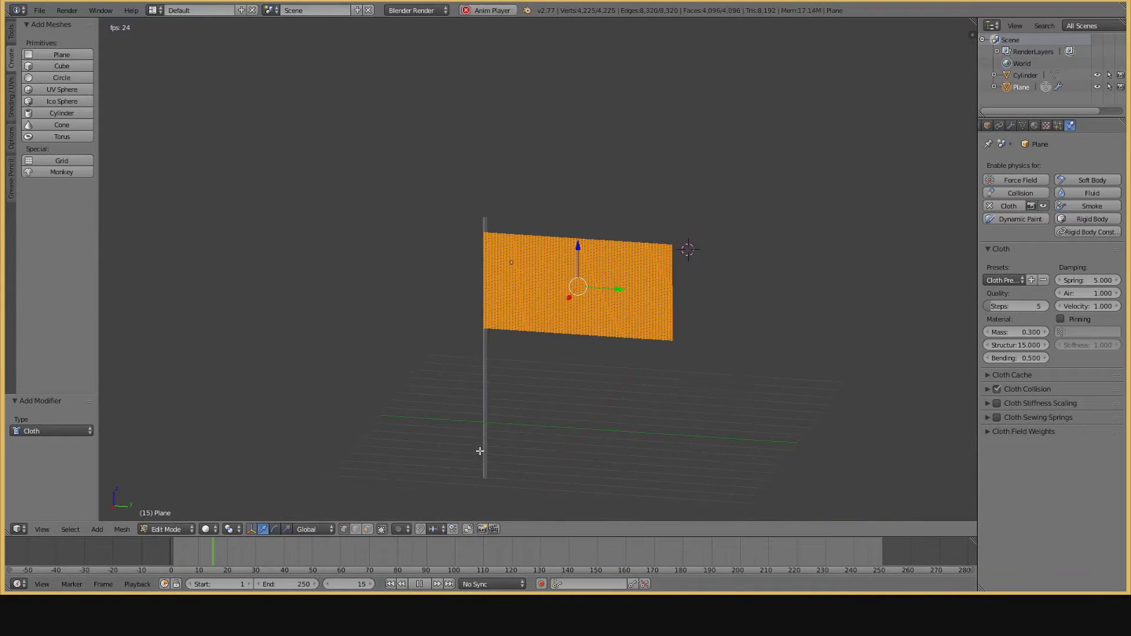
click(420, 584)
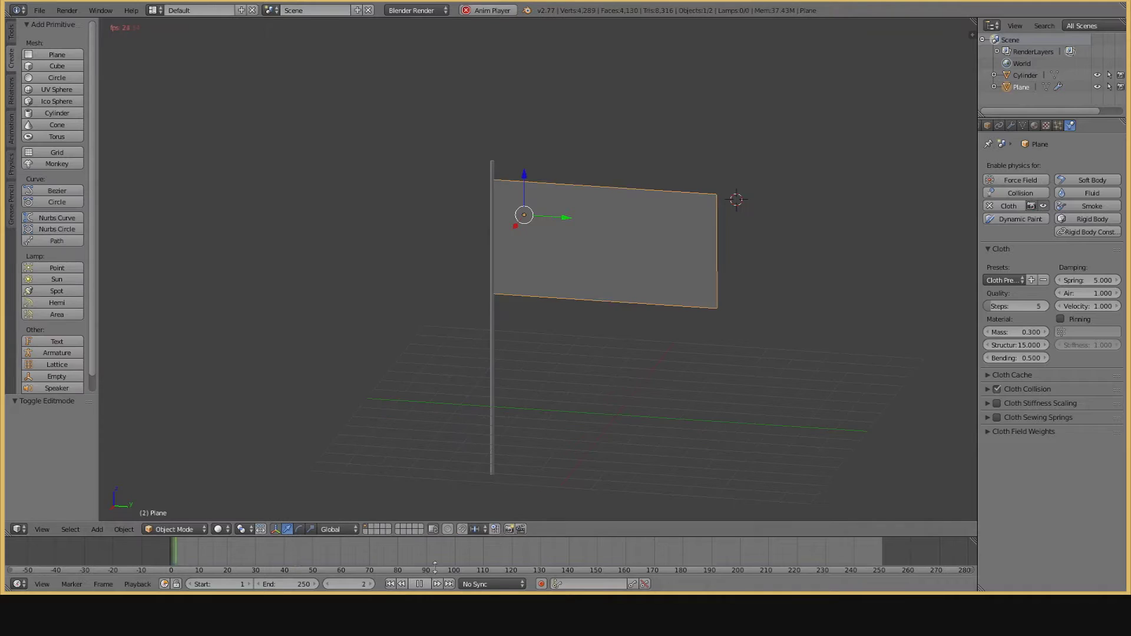
scroll(610, 401, down, 2)
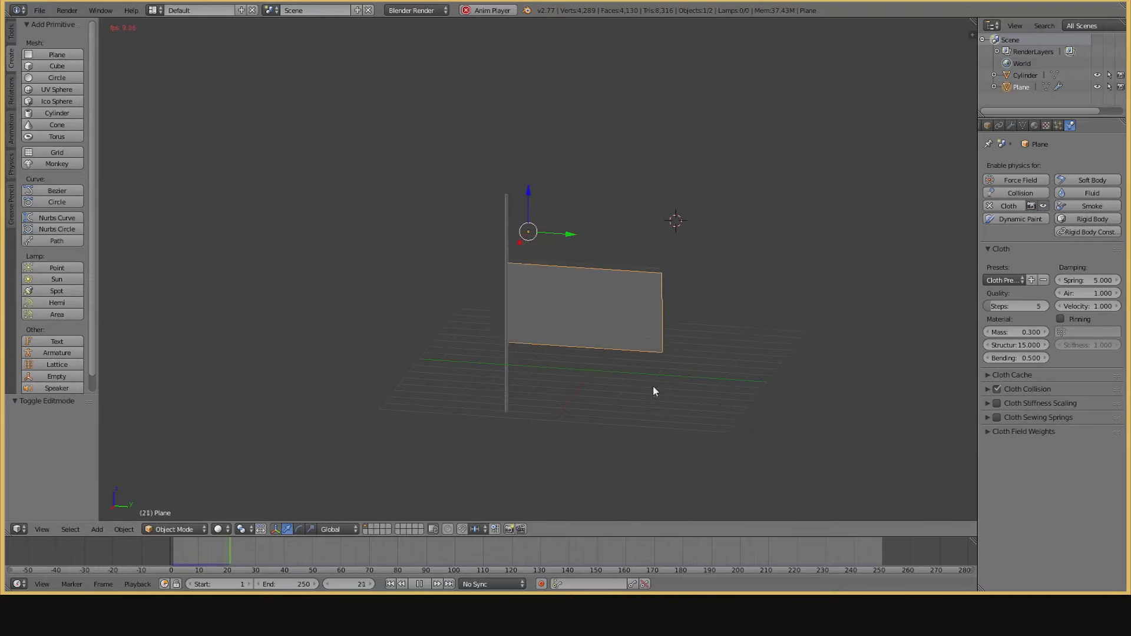
middle_drag(646, 356, 674, 437)
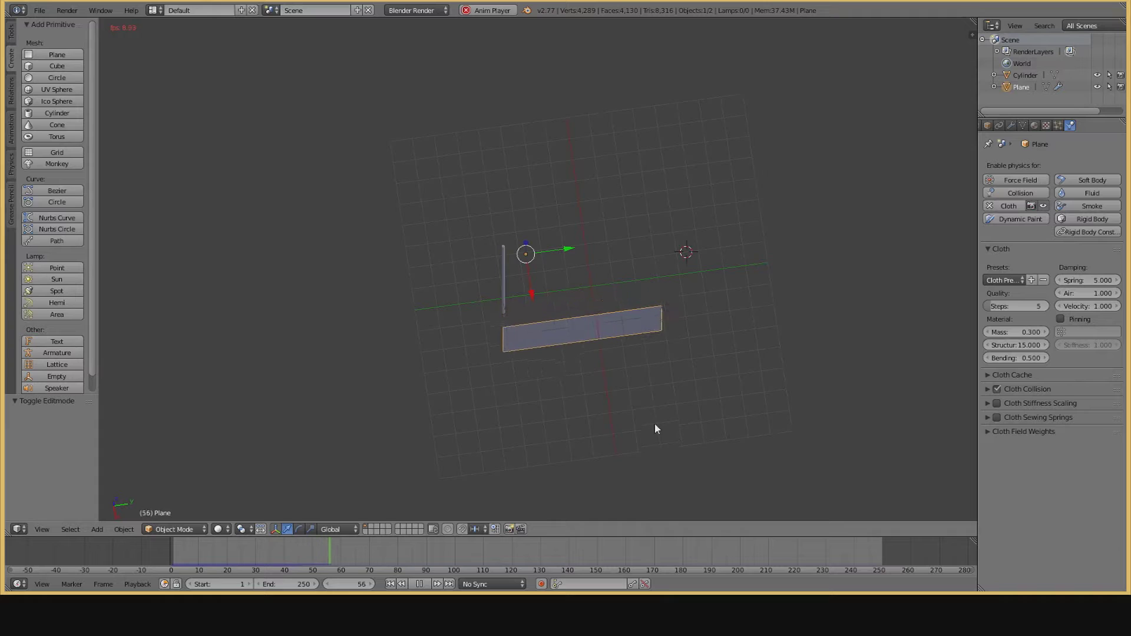
middle_drag(646, 412, 608, 384)
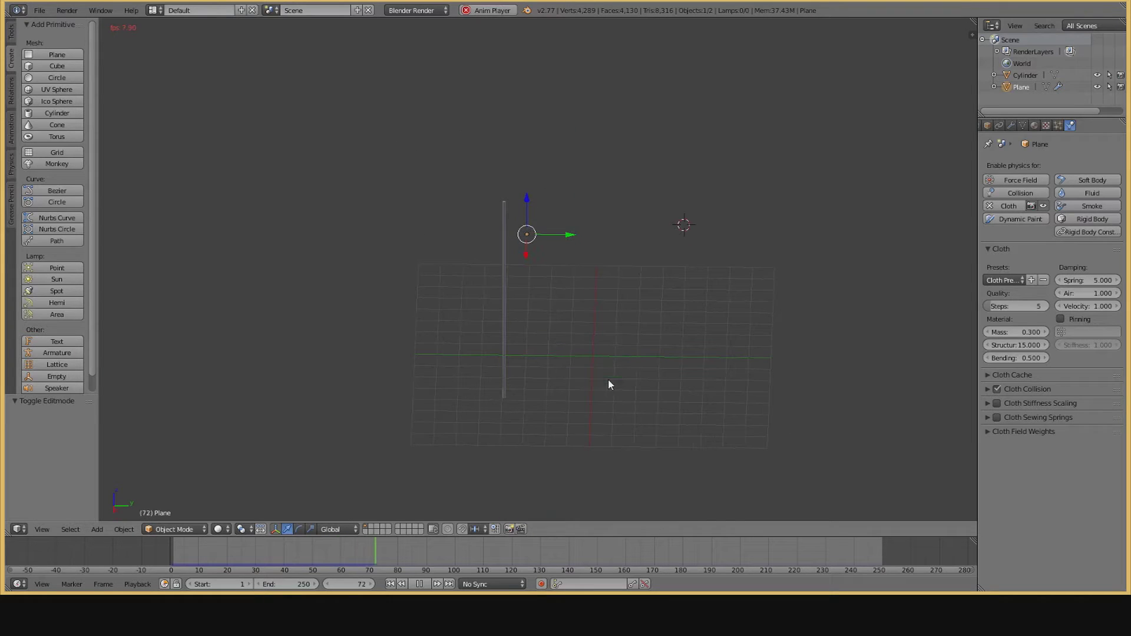
click(418, 582)
drag(410, 558, 172, 580)
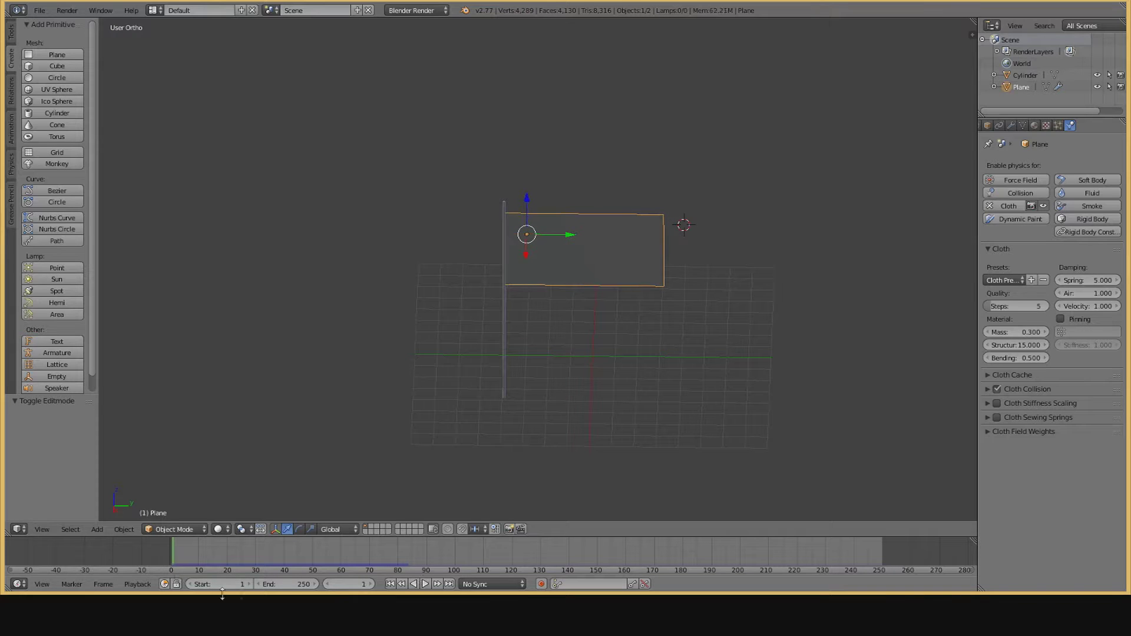
- Deselect the flag mesh and circle-select only the column of vertices along the edge touching the pole
scroll(575, 357, up, 1)
middle_drag(575, 357, 561, 394)
scroll(561, 290, up, 1)
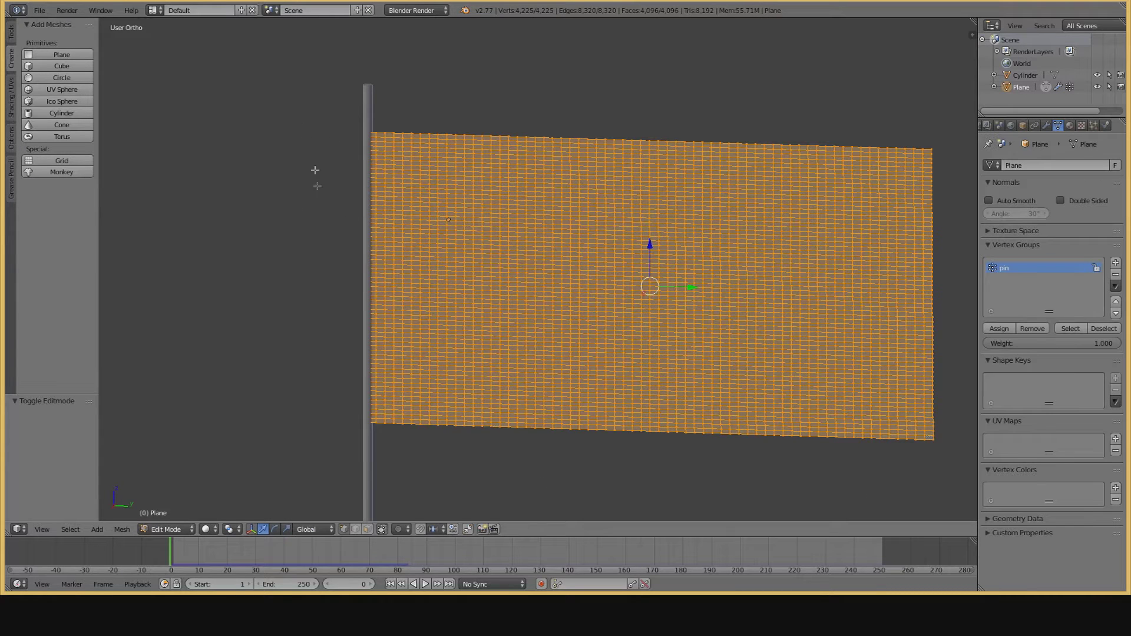
key(a)
key(c)
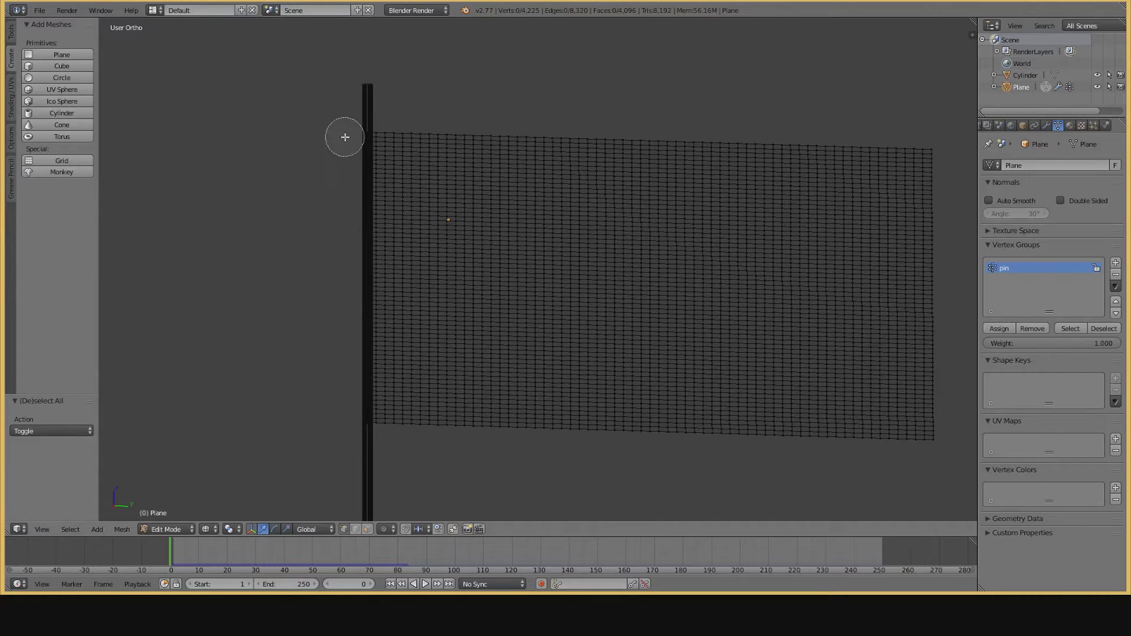
mouse_move(344, 137)
mouse_down()
mouse_move(344, 431)
mouse_move(351, 346)
mouse_up()
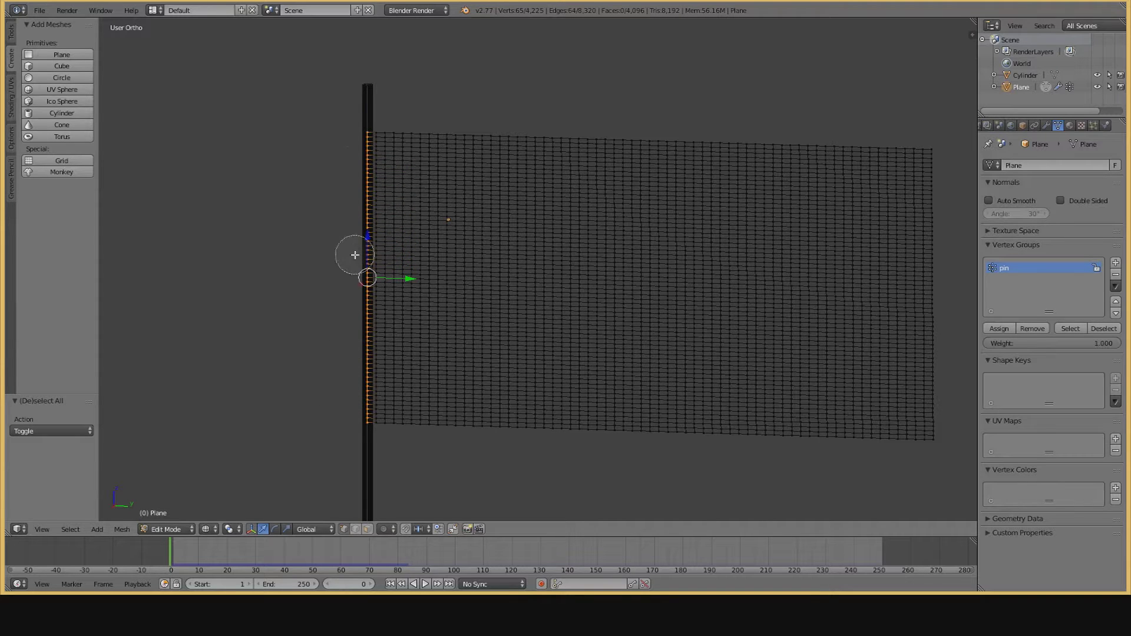
right_click(343, 147)
key(z)
key(z)
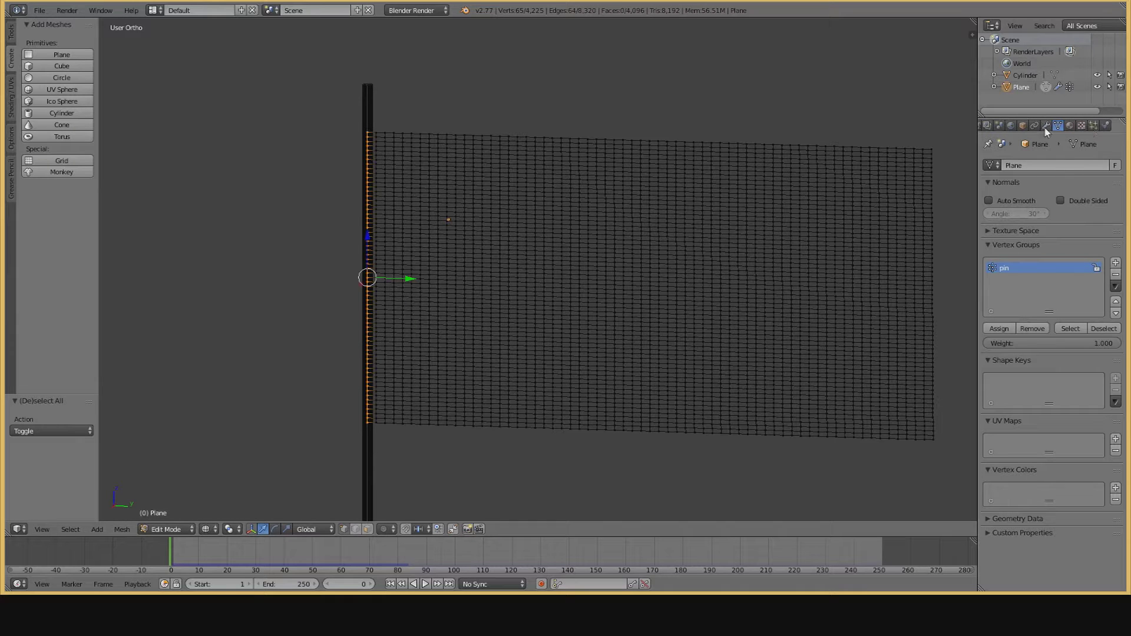
- Enable pinning in the flag's cloth physics and assign the vertex group pin as the pinned vertices
click(1106, 125)
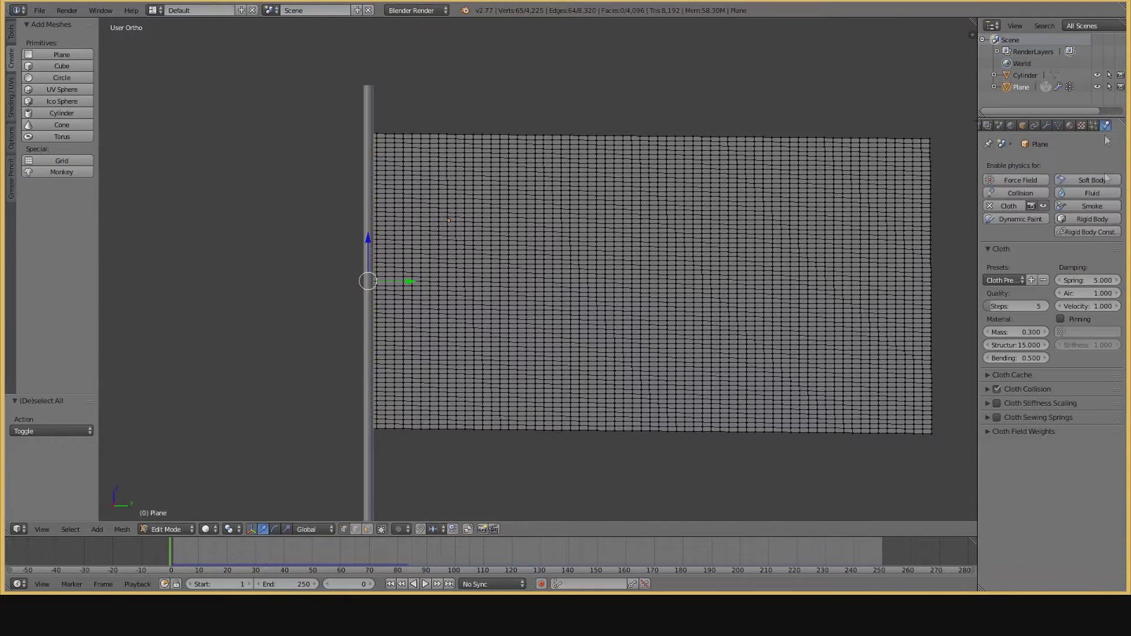
click(1060, 319)
click(1075, 332)
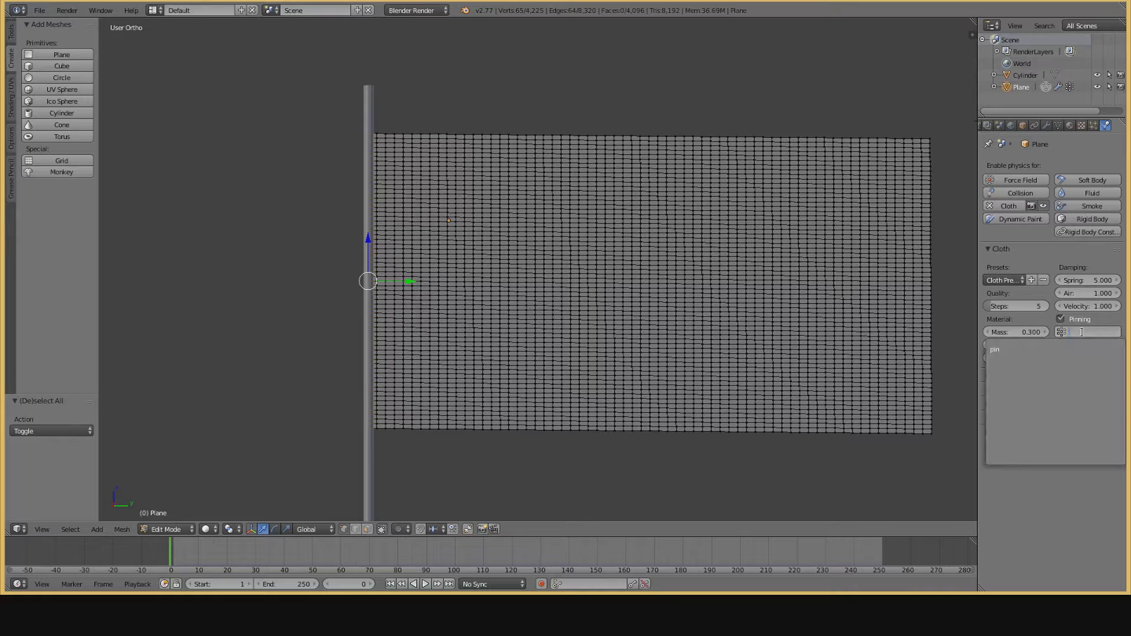
click(1059, 353)
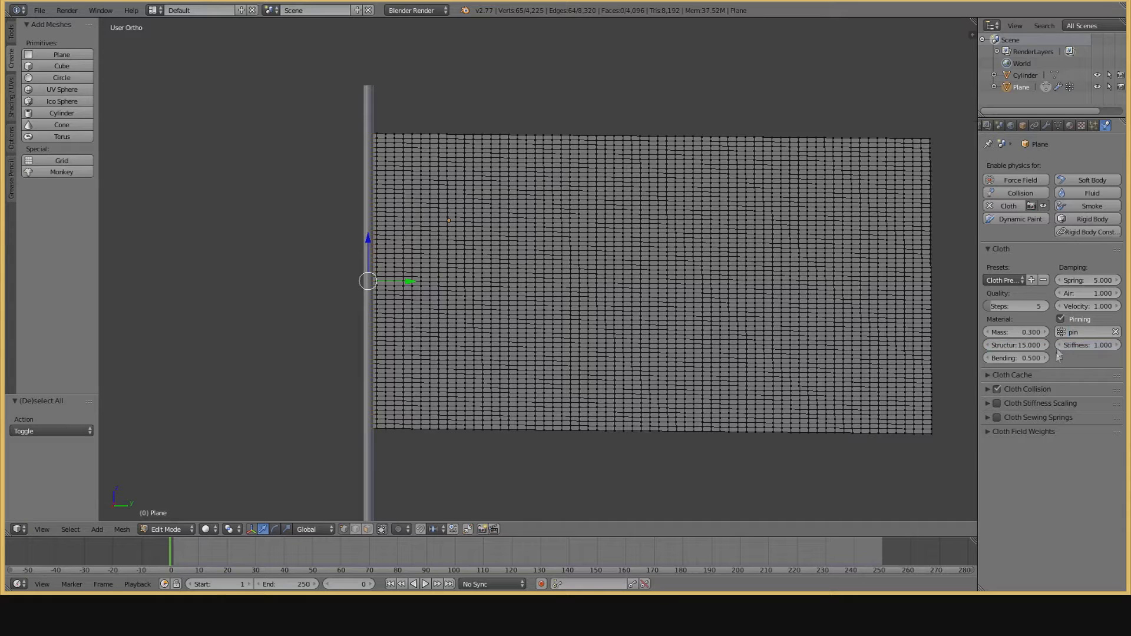
click(1087, 345)
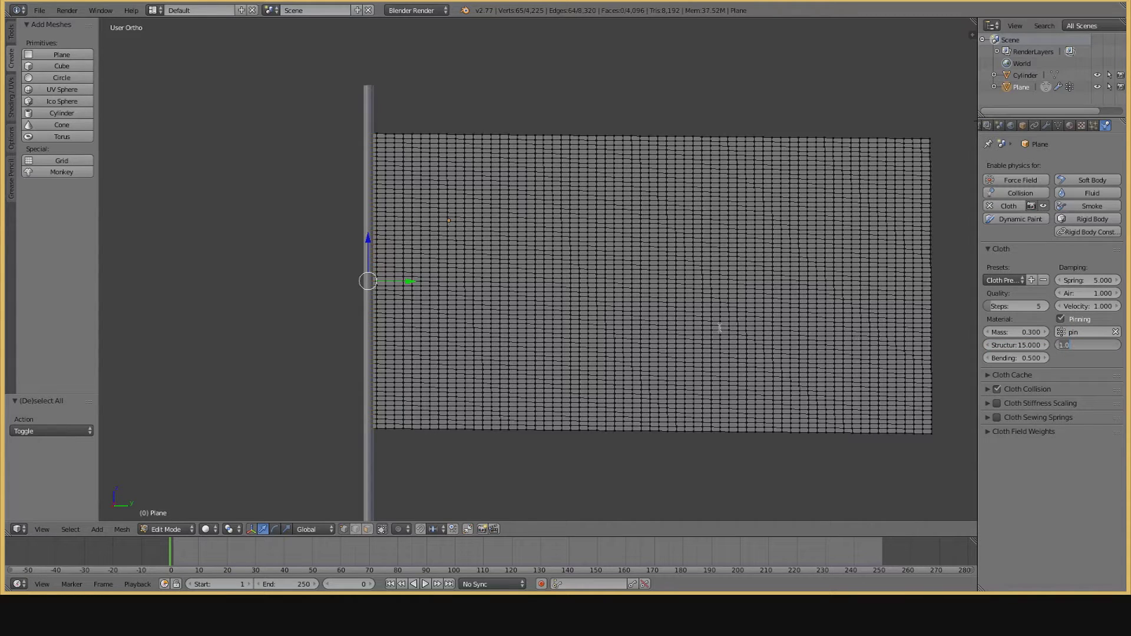
click(900, 208)
- Play the pinned cloth simulation in Object Mode, watch the flag hang from the pole, and stop playback
scroll(884, 265, down, 4)
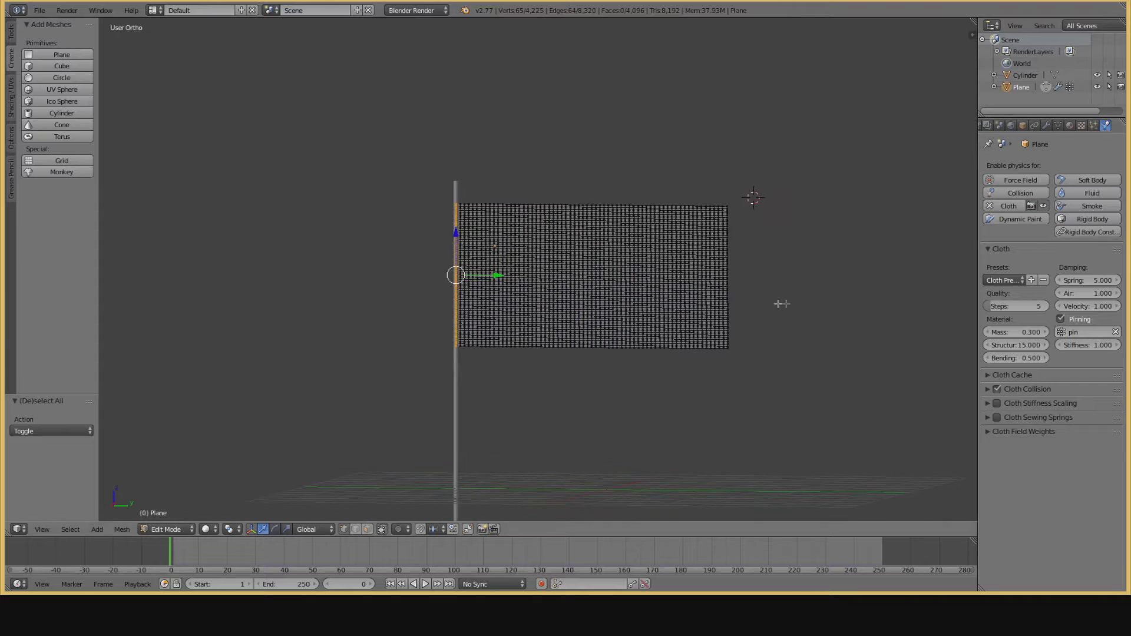
shift+middle_drag(773, 304, 736, 243)
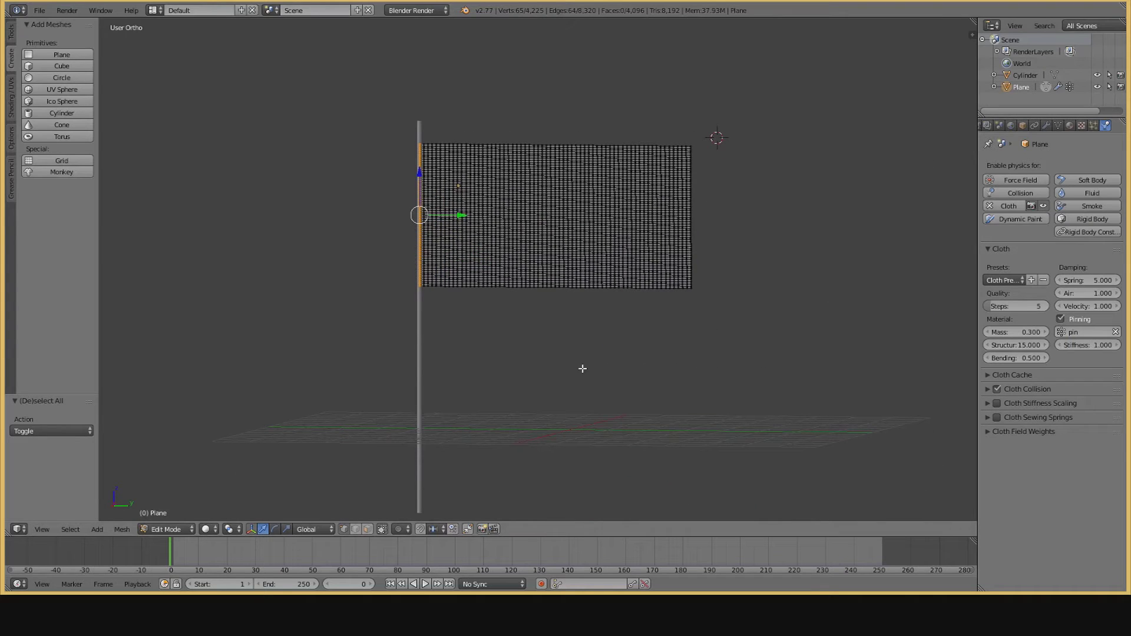
click(426, 584)
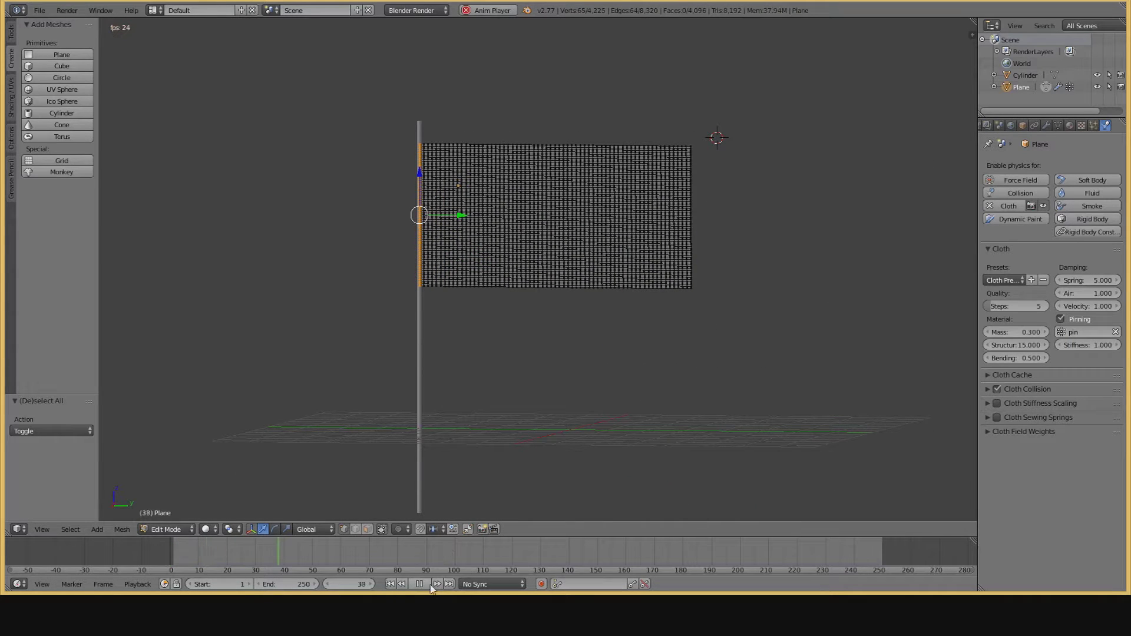
click(422, 584)
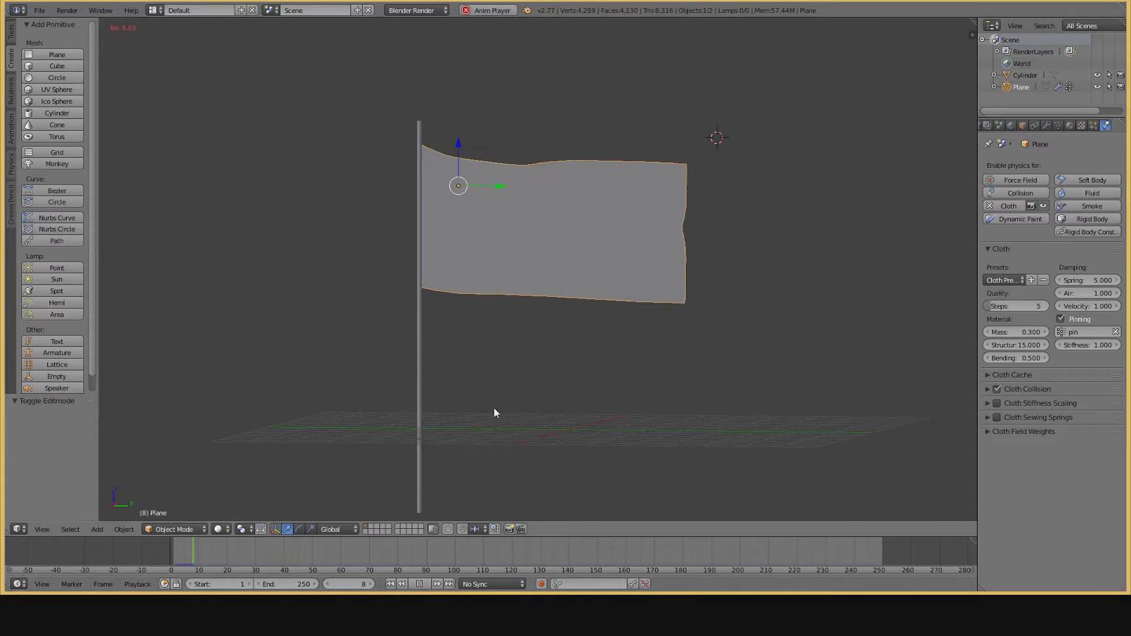
scroll(493, 412, down, 1)
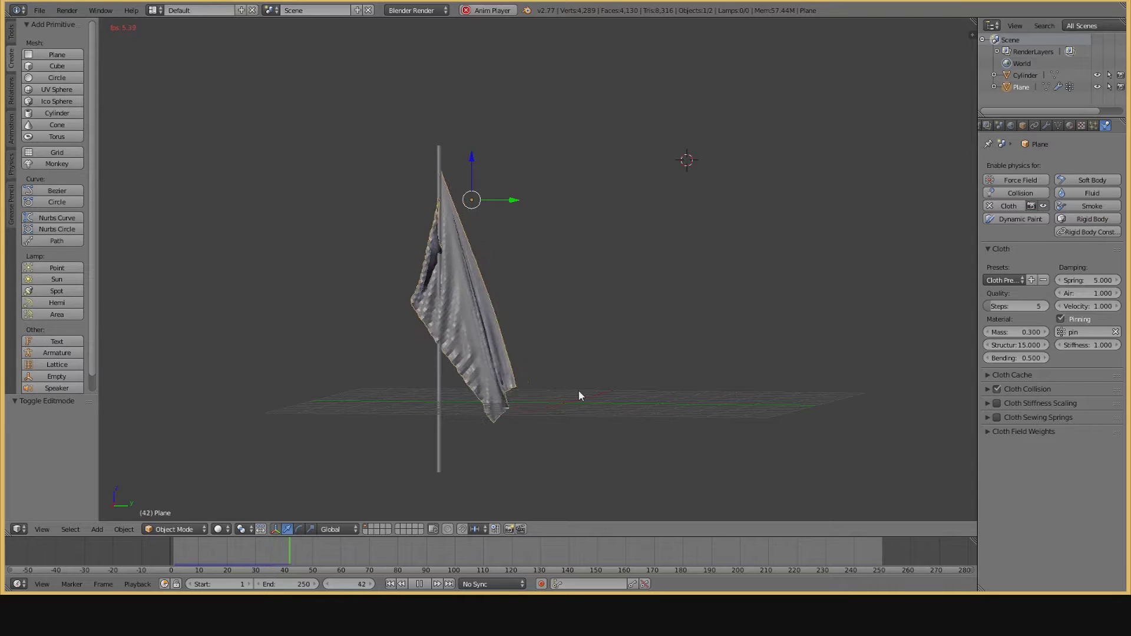
scroll(579, 393, up, 1)
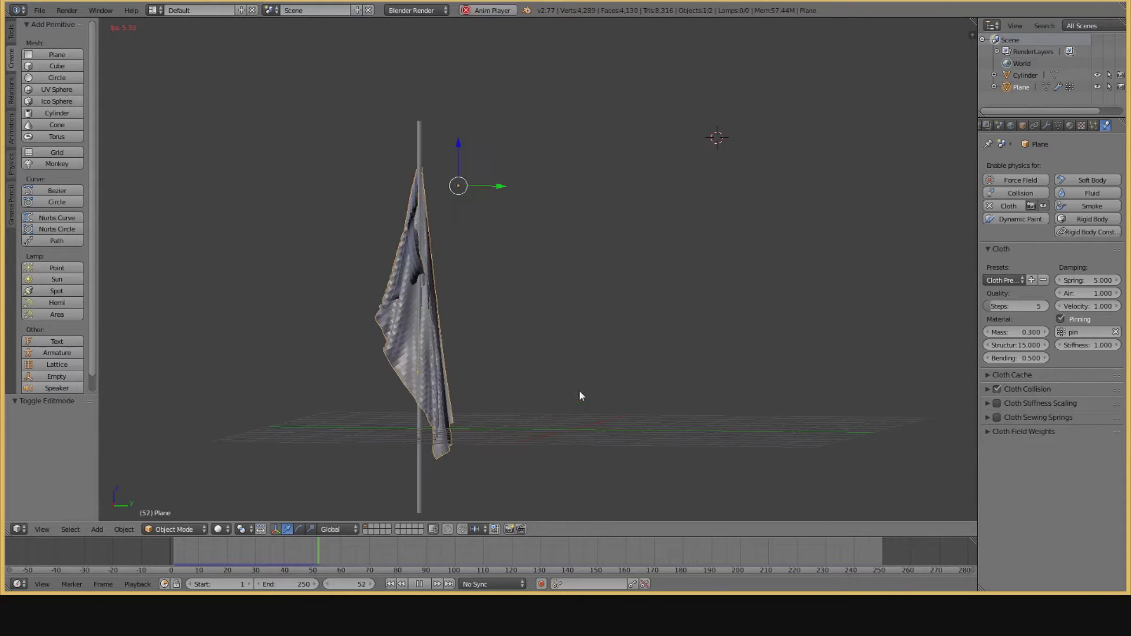
key(Escape)
- Add a Wind force field to the scene
click(97, 530)
mouse_move(151, 454)
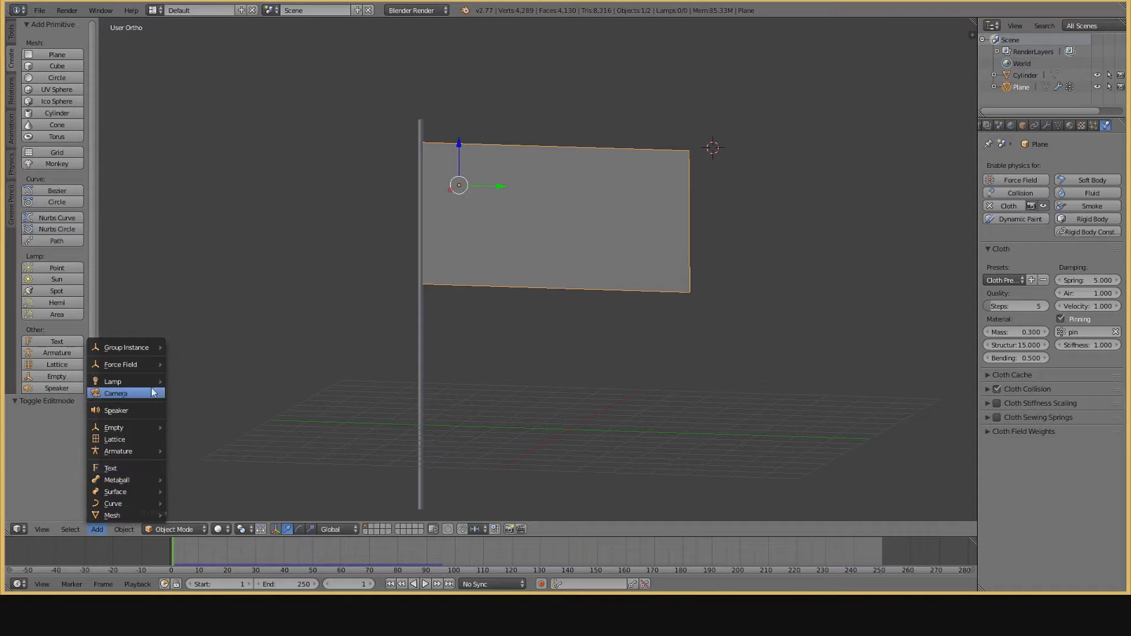
mouse_move(148, 365)
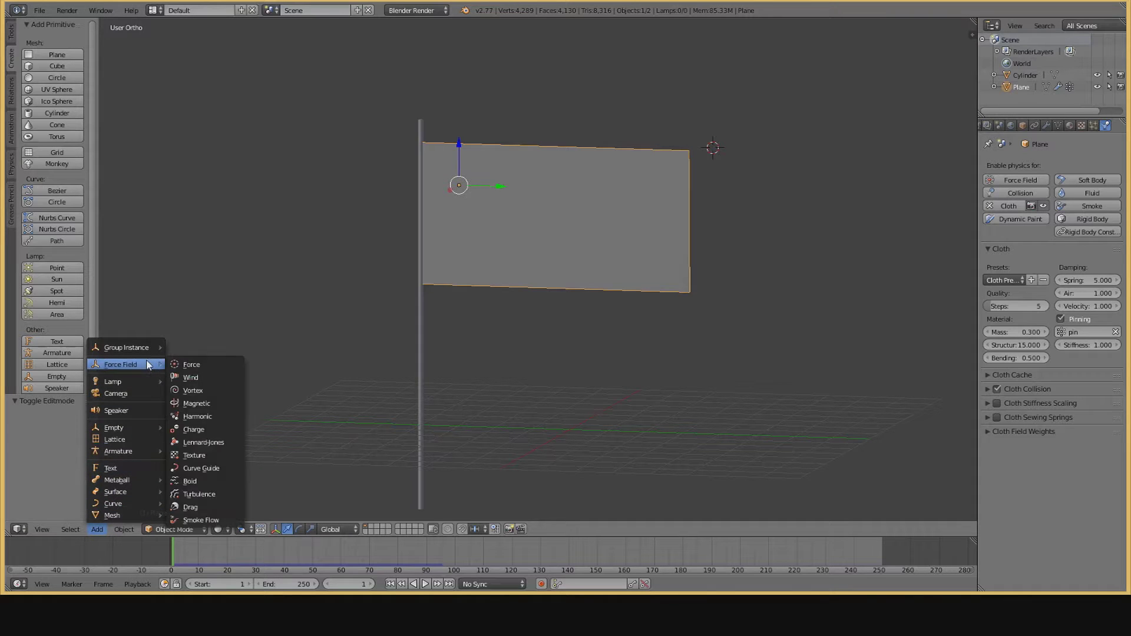
click(205, 382)
scroll(316, 366, down, 3)
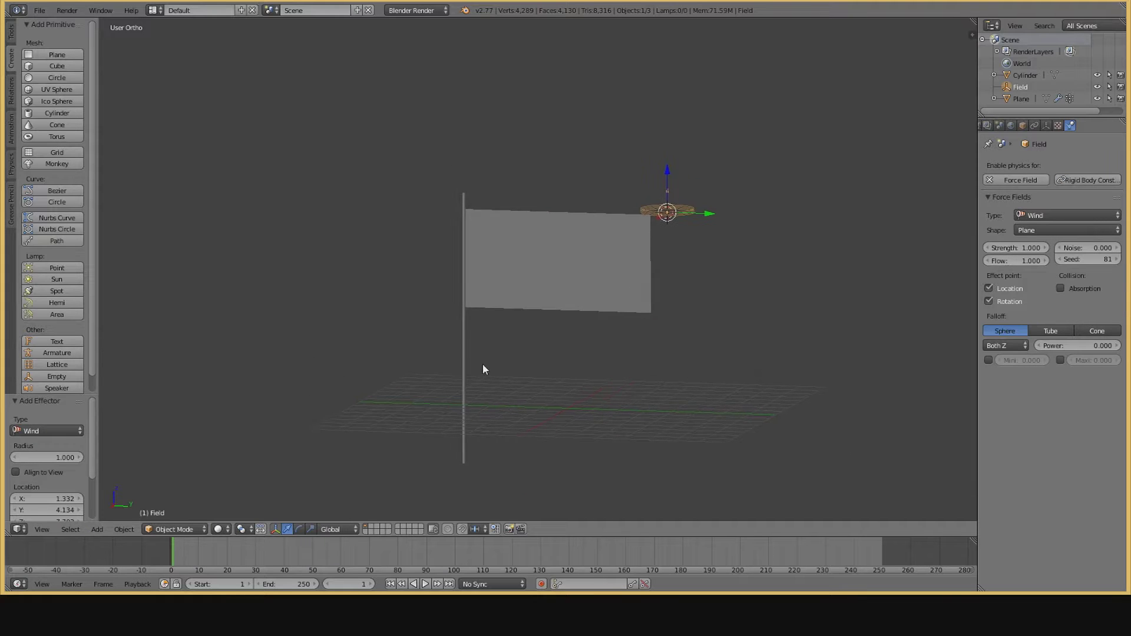
middle_drag(483, 364, 675, 269)
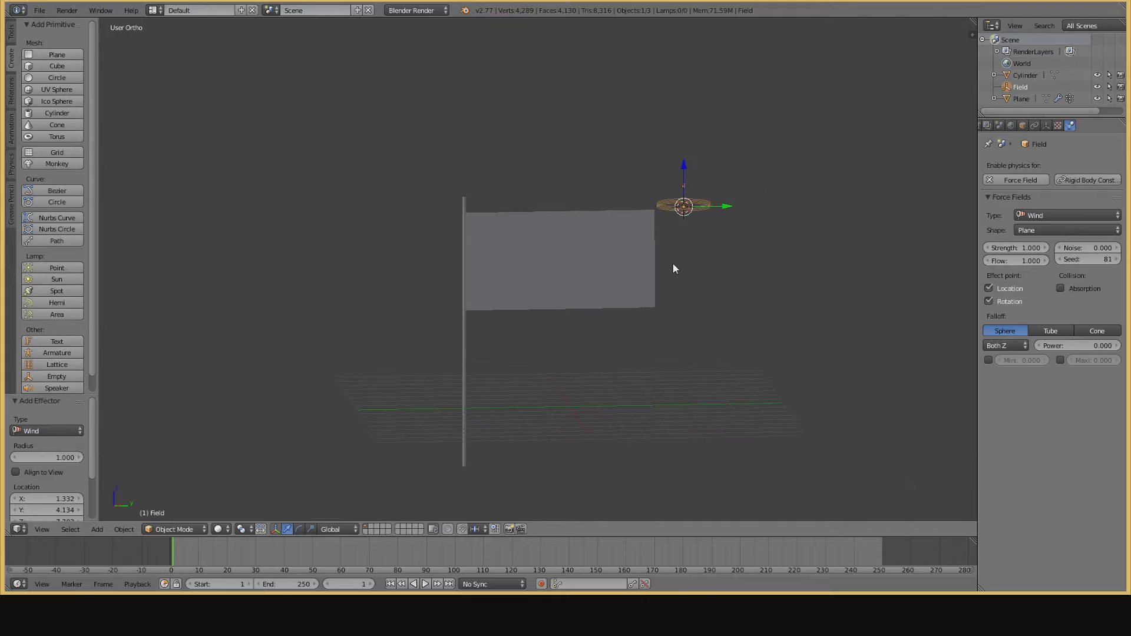
- Move the wind field beside the pole opposite the flag, rotated about 61° and scaled up
key(g)
click(359, 333)
key(r)
click(707, 377)
key(s)
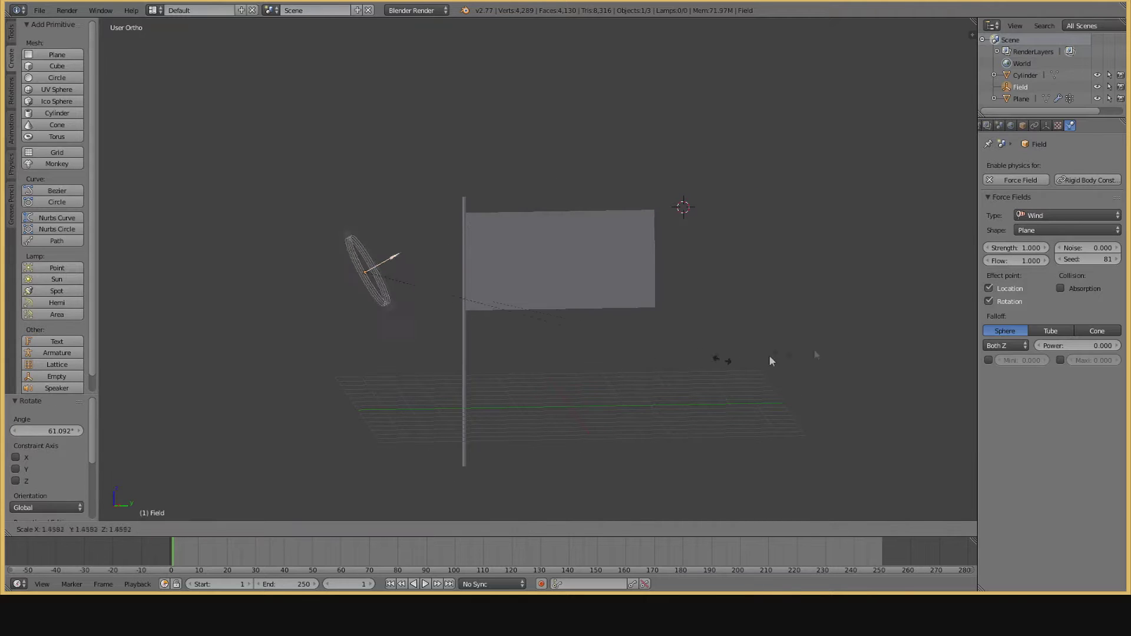
click(349, 277)
- Rotate the wind field by about 26.6° around Z and by about -15° so its arrow points along the flag
key(r)
click(533, 288)
middle_drag(533, 289, 734, 184)
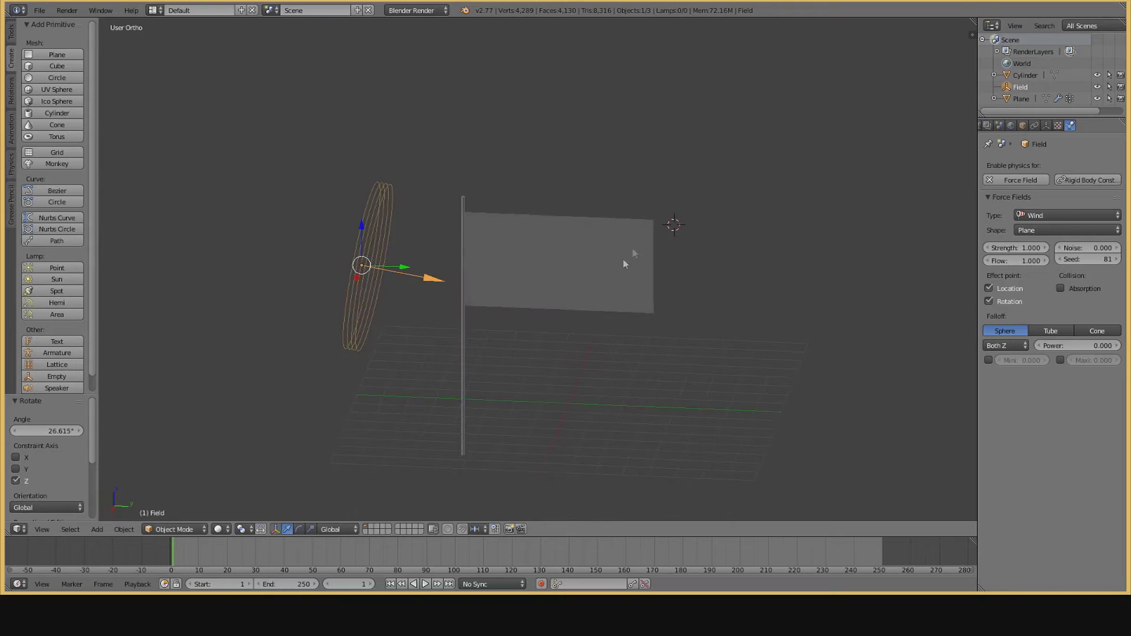
middle_drag(502, 335, 513, 319)
key(r)
click(524, 155)
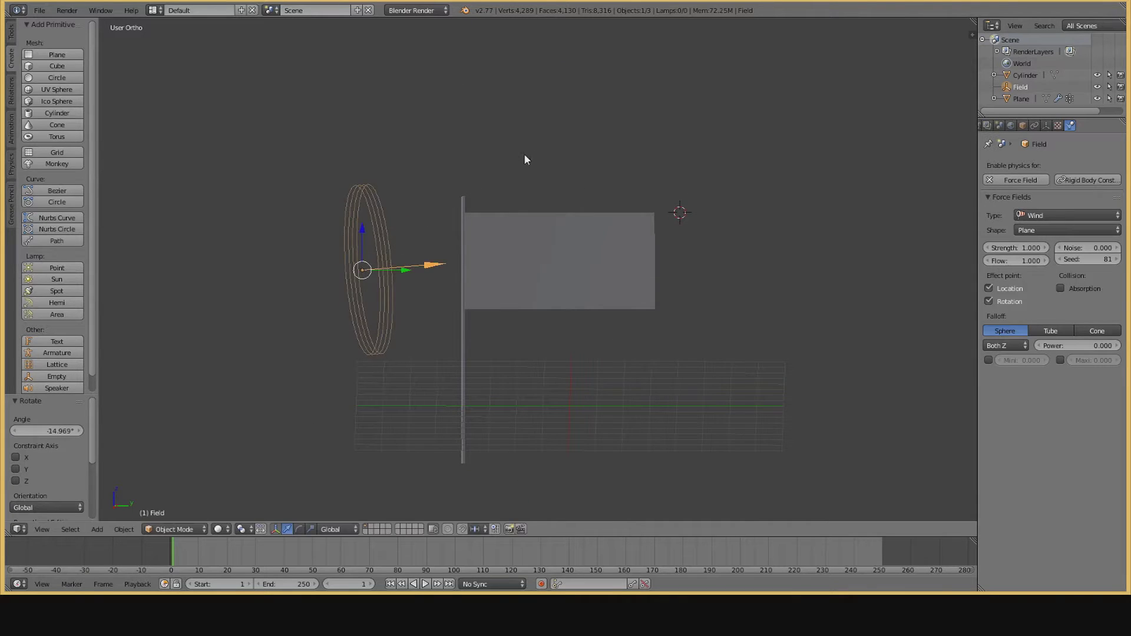
middle_drag(526, 159, 678, 297)
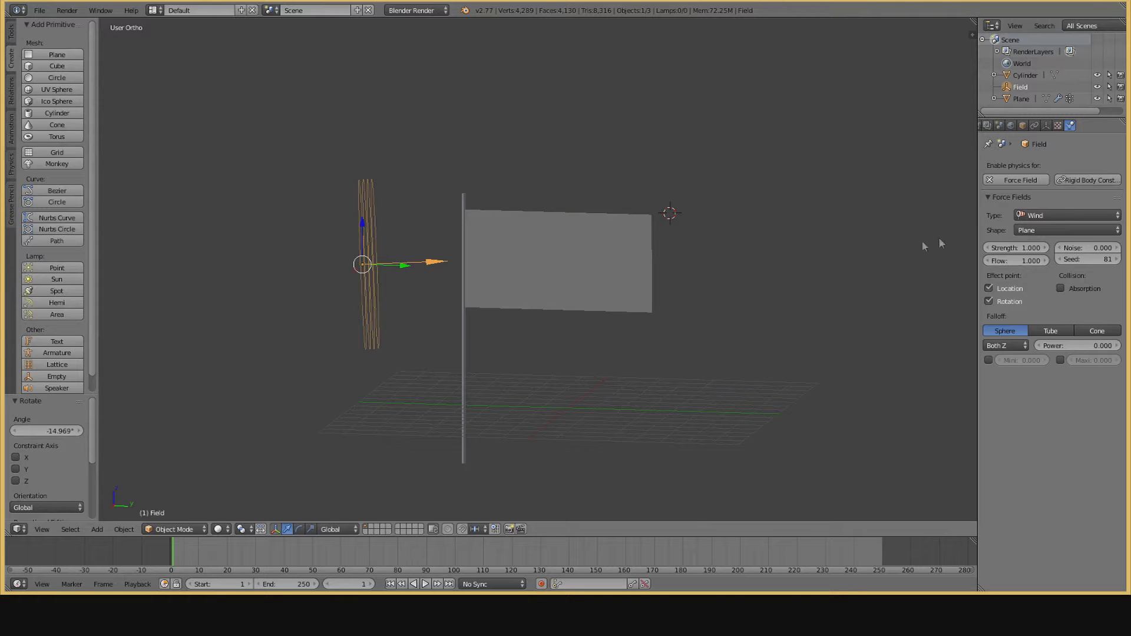
- Increase the strength of the wind force field
drag(1016, 247, 1103, 248)
mouse_move(662, 331)
middle_down()
mouse_move(560, 321)
mouse_move(674, 328)
middle_up()
scroll(674, 328, up, 1)
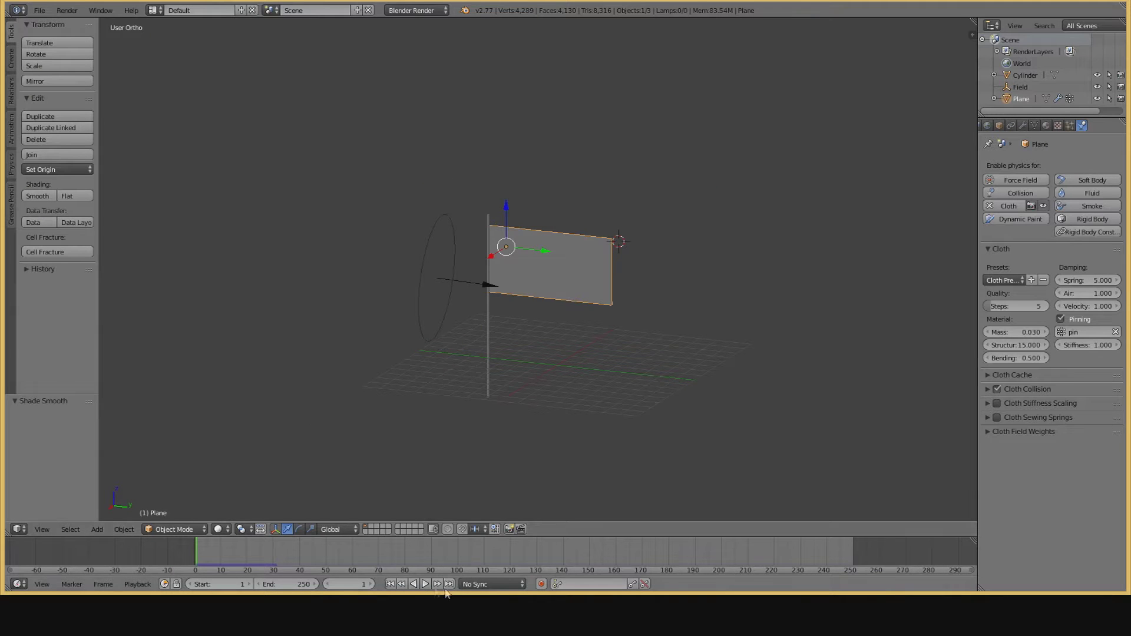
- Play the cloth simulation with wind, watch the flag wave from another angle, and stop playback
click(425, 584)
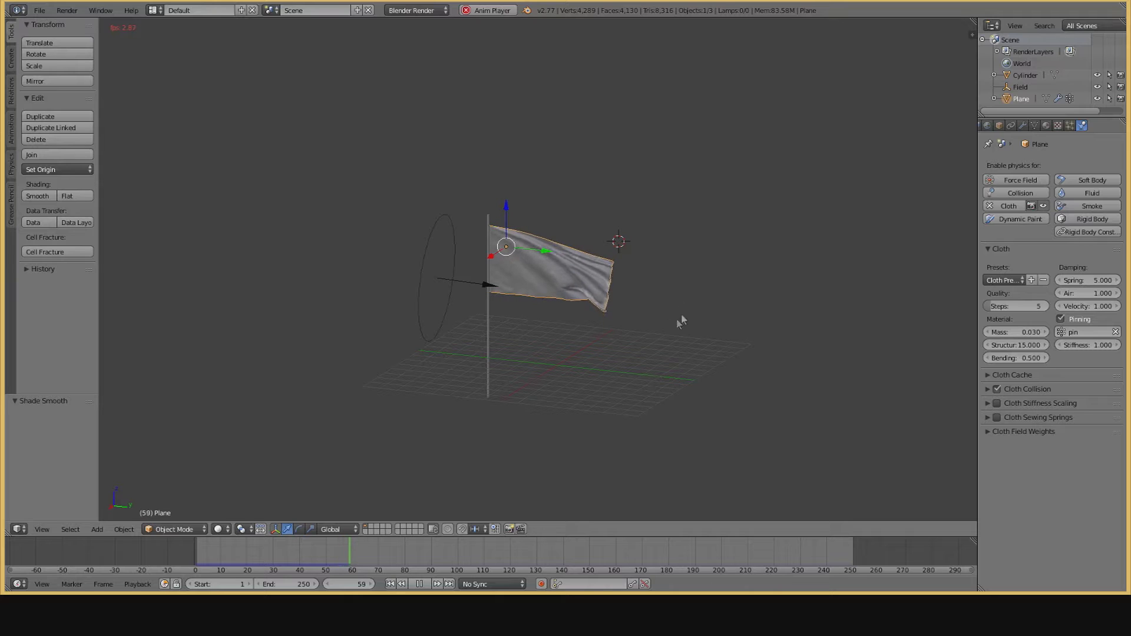
middle_drag(681, 321, 677, 296)
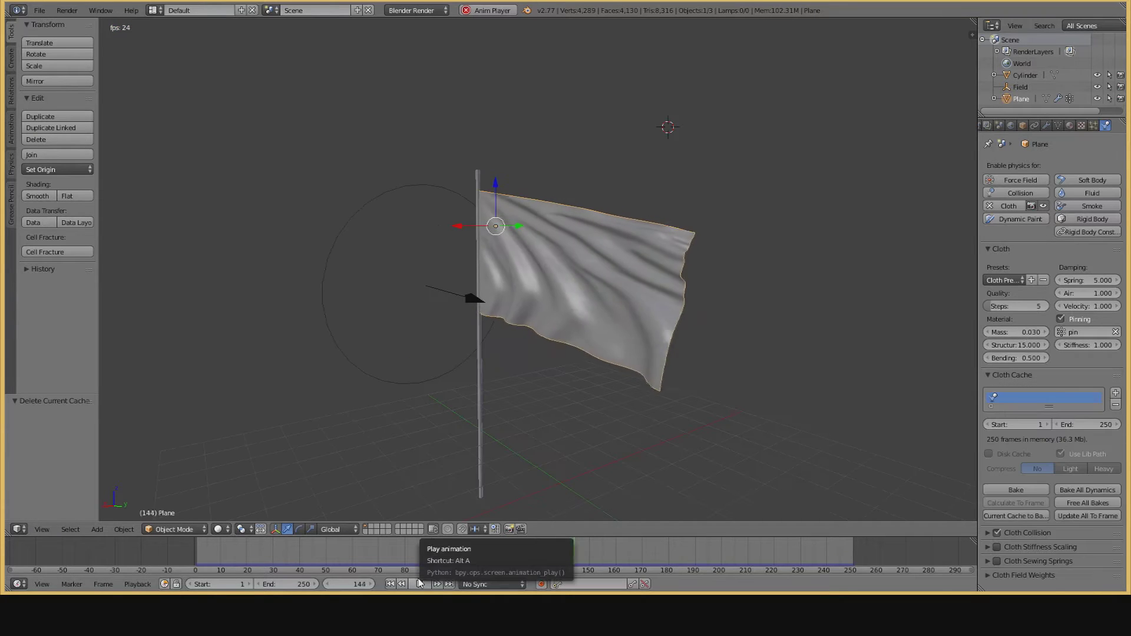
click(420, 584)
- Name the flag's cloth cache clothsim and bake the simulation for frames 1 to 250
click(1019, 401)
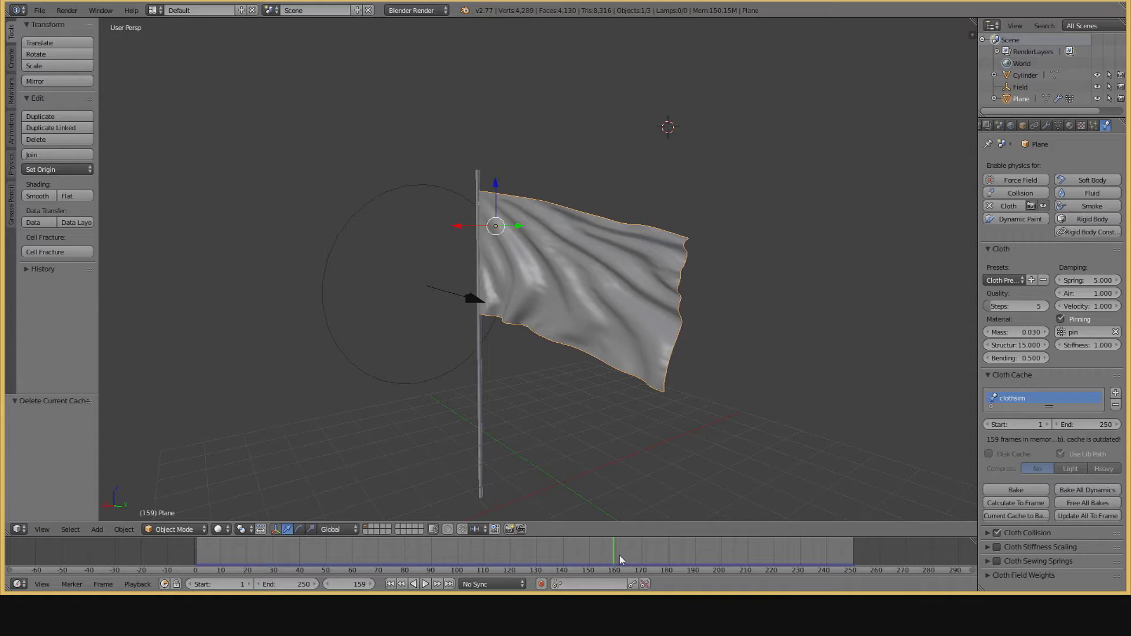
mouse_move(620, 556)
mouse_down()
mouse_move(389, 575)
mouse_move(426, 563)
mouse_move(628, 568)
mouse_up()
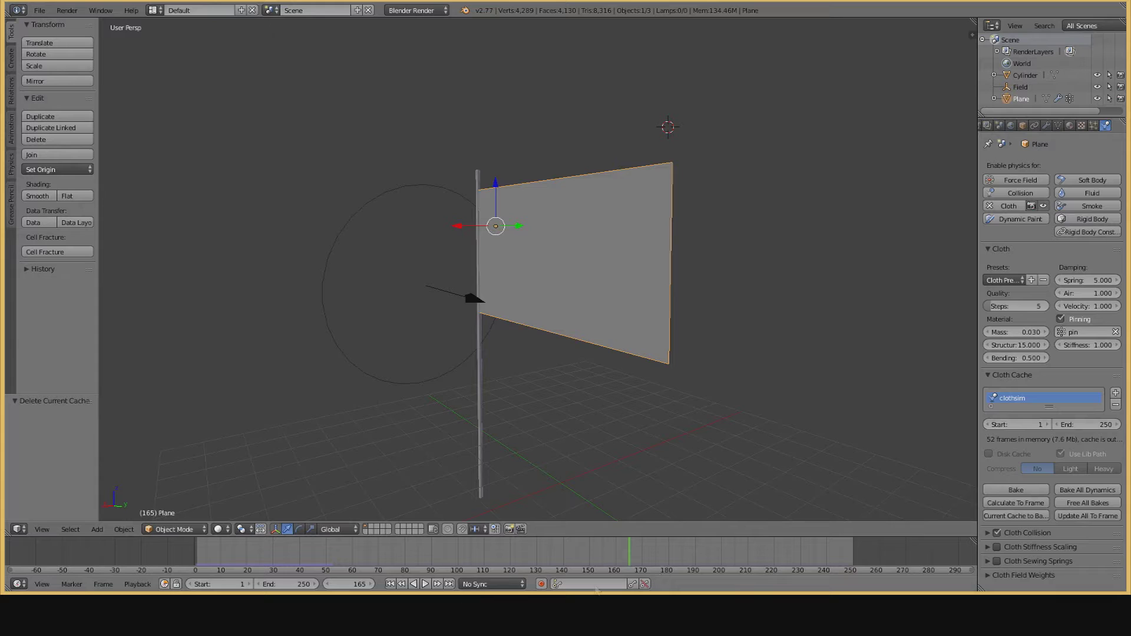
click(1018, 492)
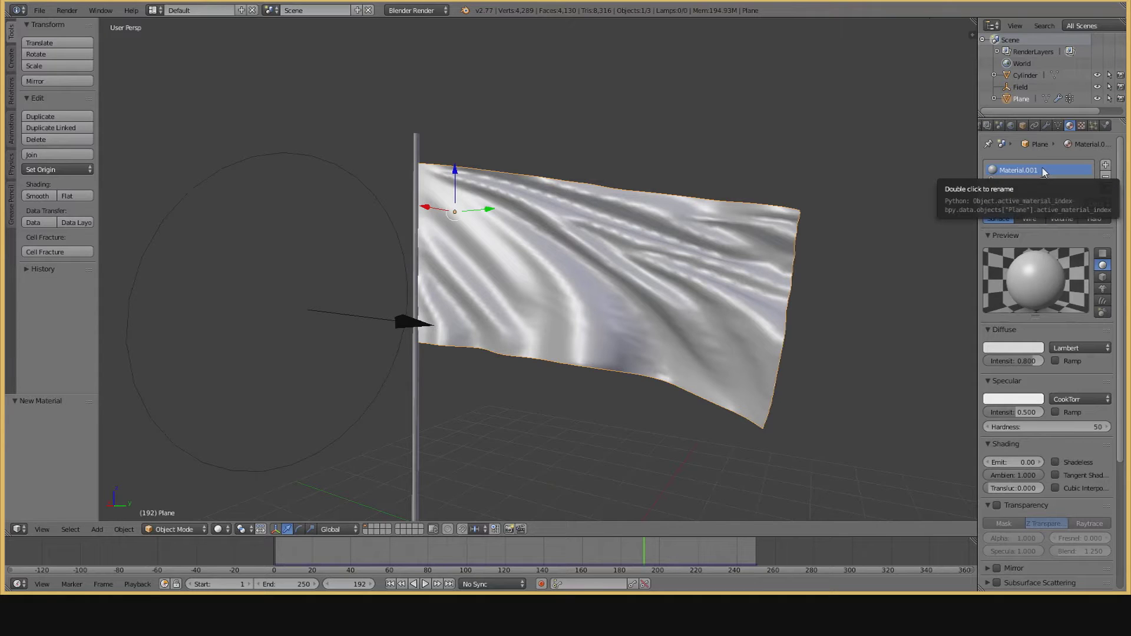
- Rename the flag plane's material as flag
double_click(1042, 170)
text(r)
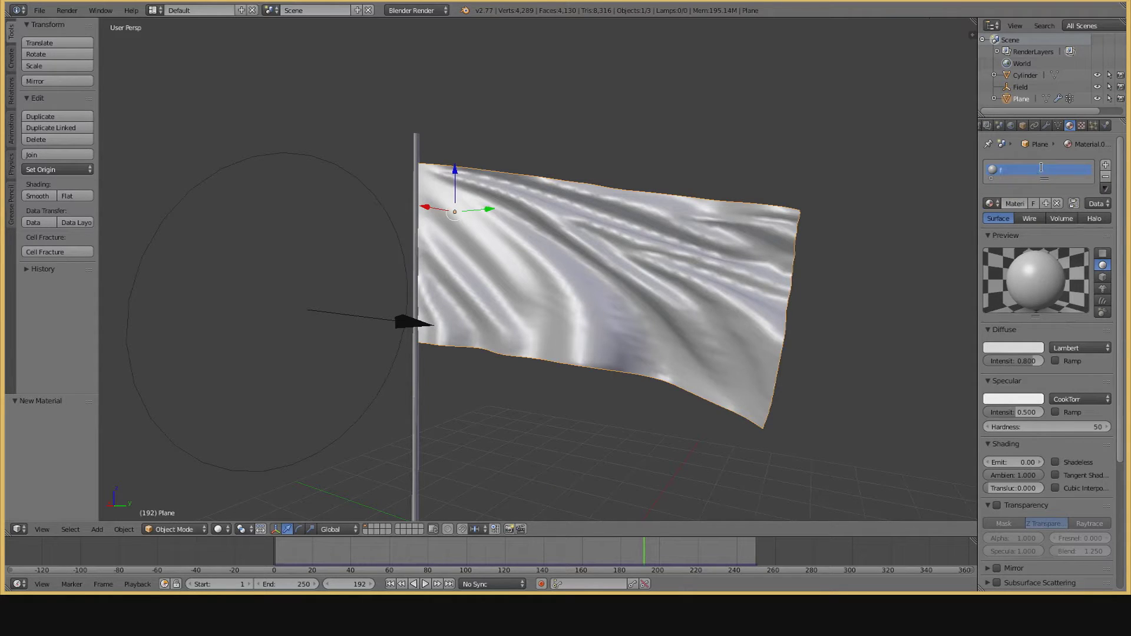
text(lag)
key(Return)
- Select the entire flag mesh in Edit Mode and UV unwrap it
key(Tab)
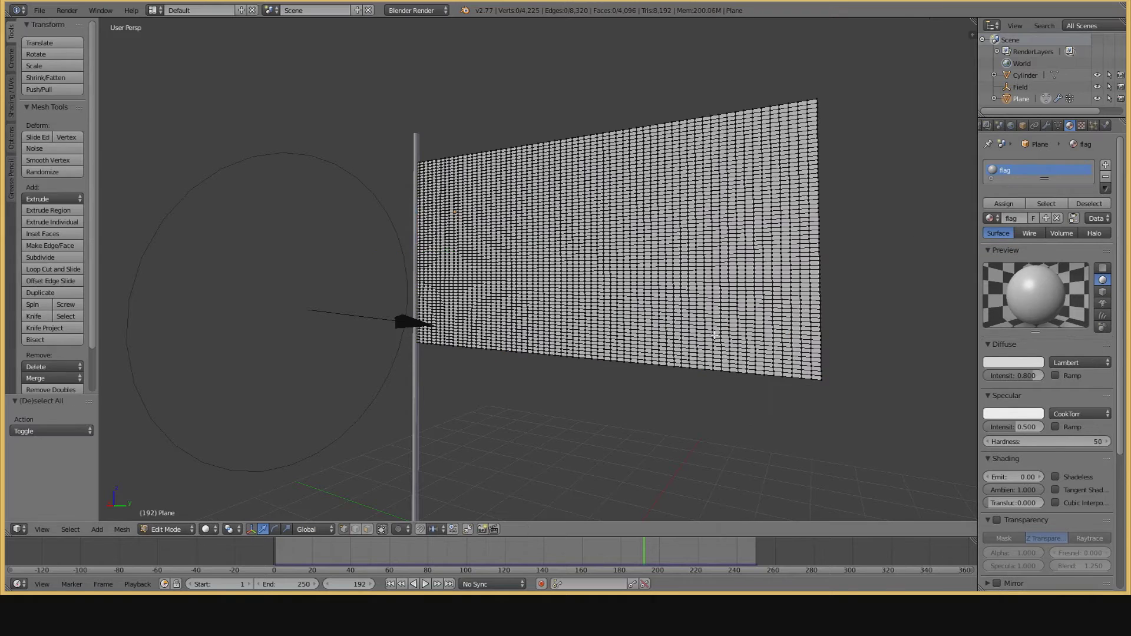
key(a)
key(u)
key(Return)
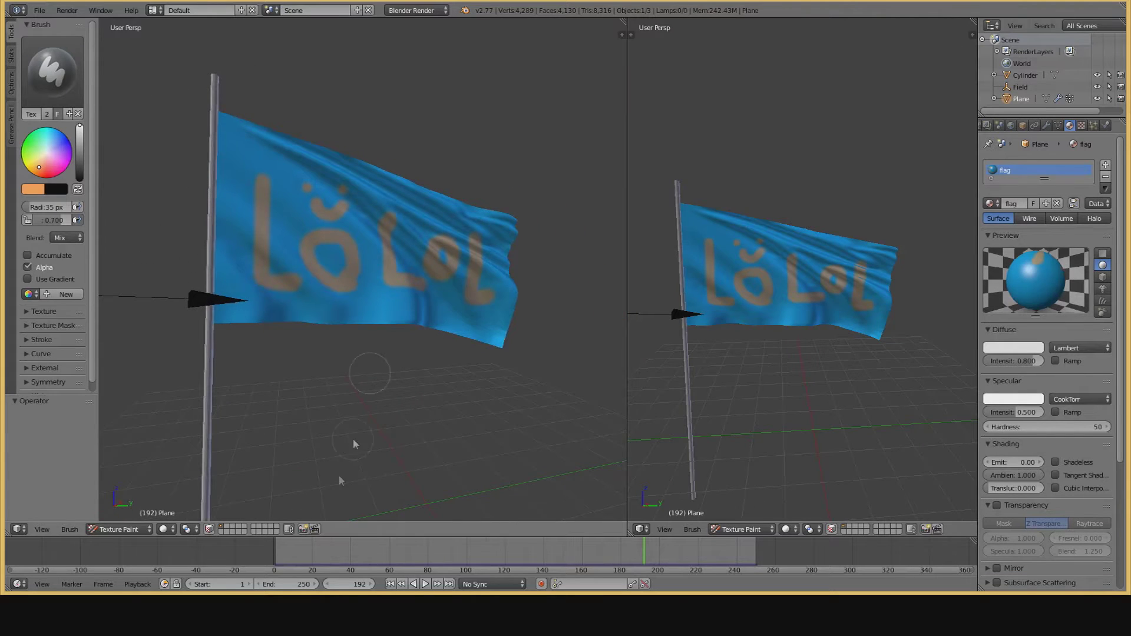
- Return to frame 0 and paint over the gaps in the flag's last letter with the orange texture brush
click(273, 558)
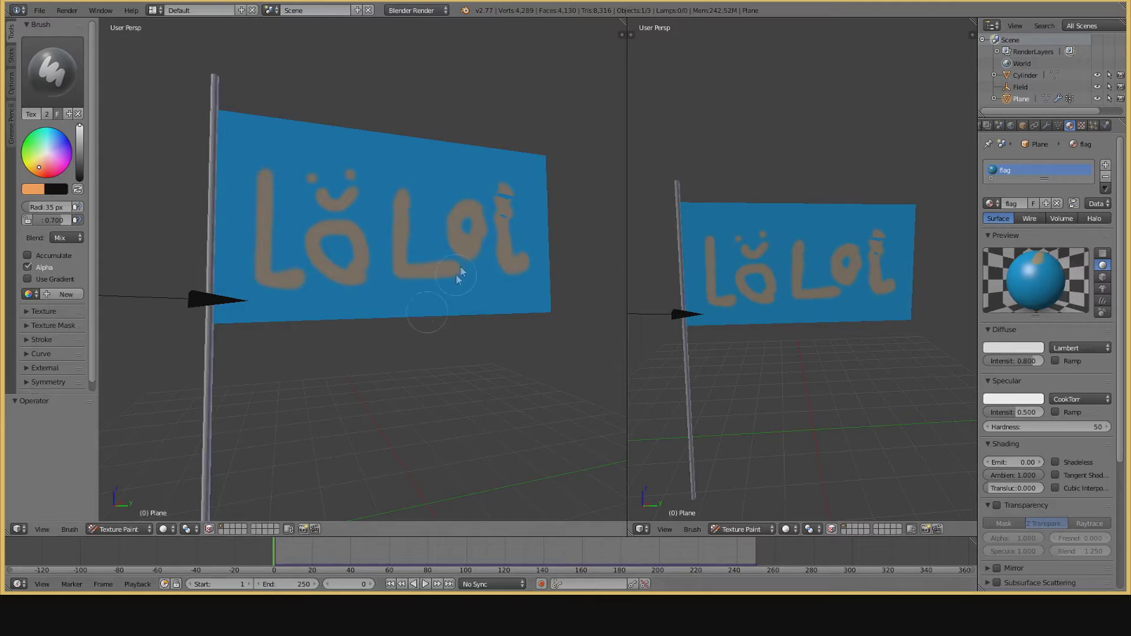
scroll(466, 259, up, 6)
scroll(396, 346, up, 4)
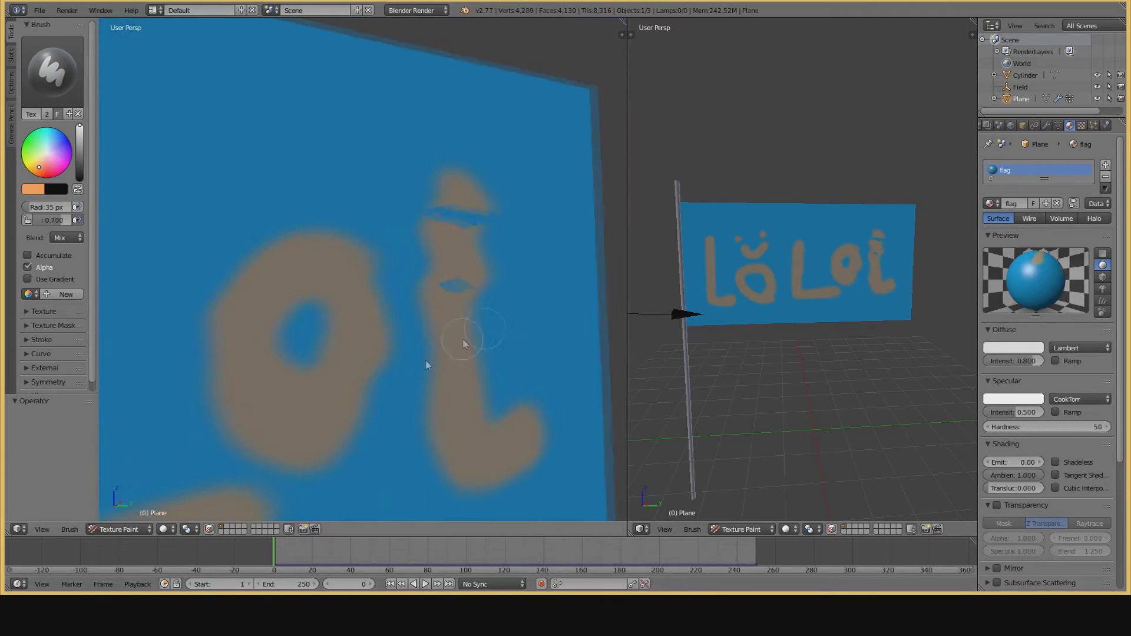
key(ctrl+z)
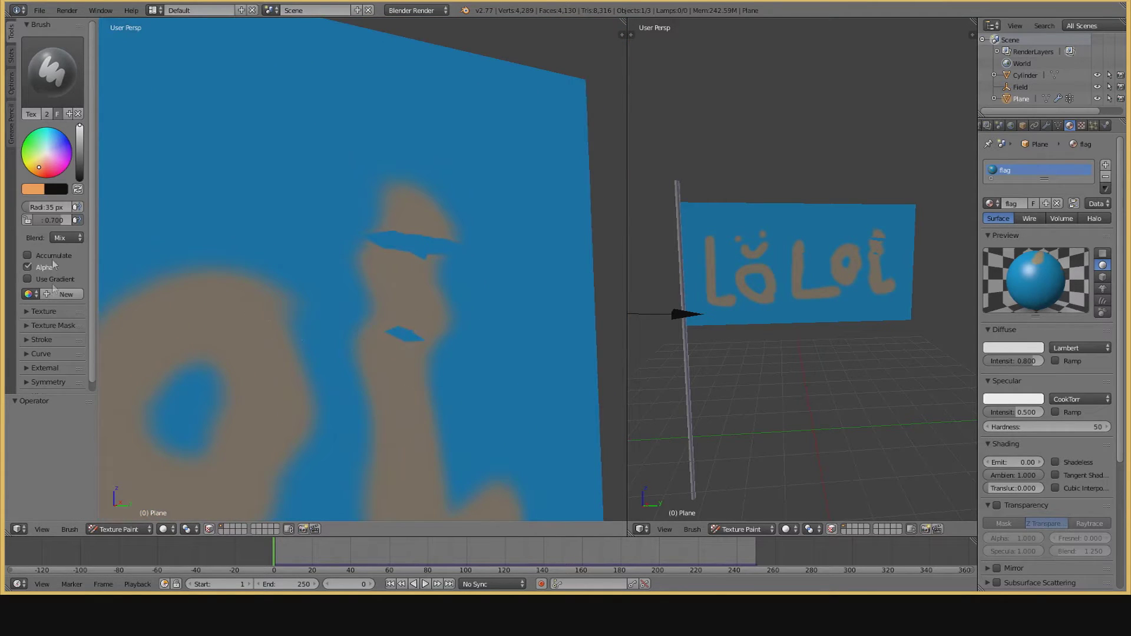
drag(408, 337, 404, 332)
drag(443, 227, 430, 253)
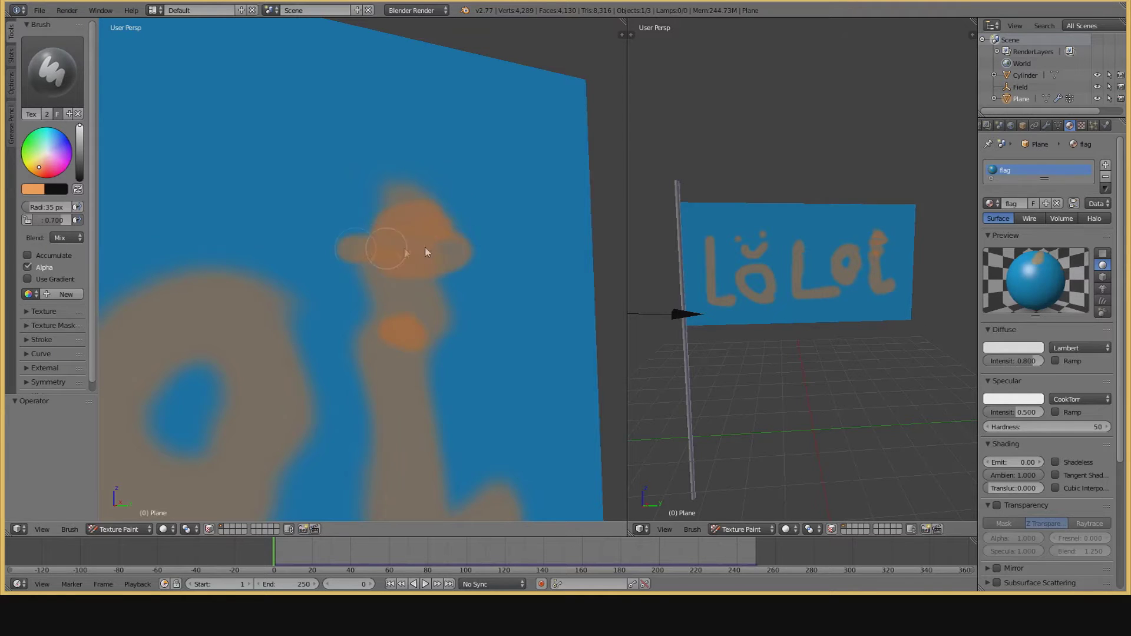
scroll(436, 277, down, 3)
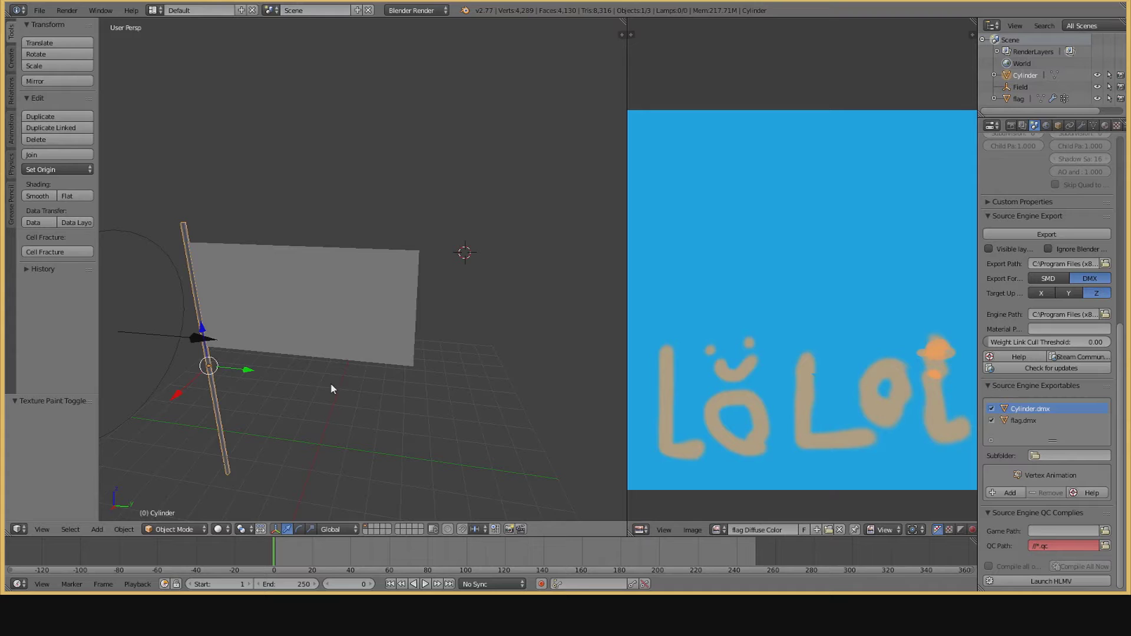
- Delete the pole cylinder from the scene
key(x)
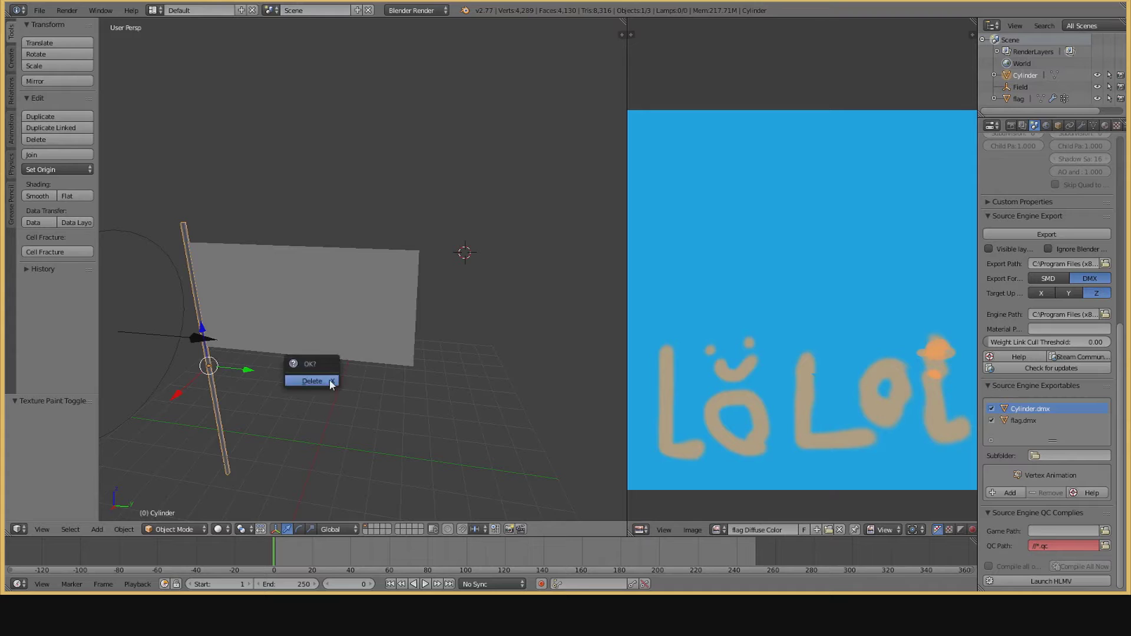
click(312, 379)
- Select the flag and add a vertex animation to flag.dmx in the Source Engine exportables
right_click(320, 344)
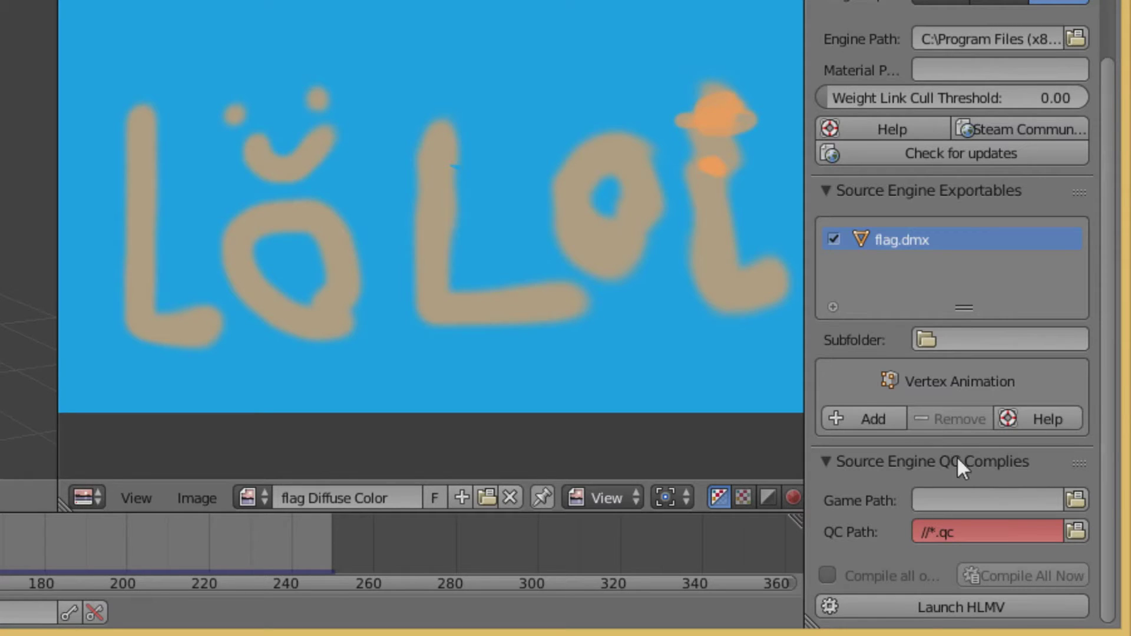
click(880, 426)
scroll(919, 427, down, 4)
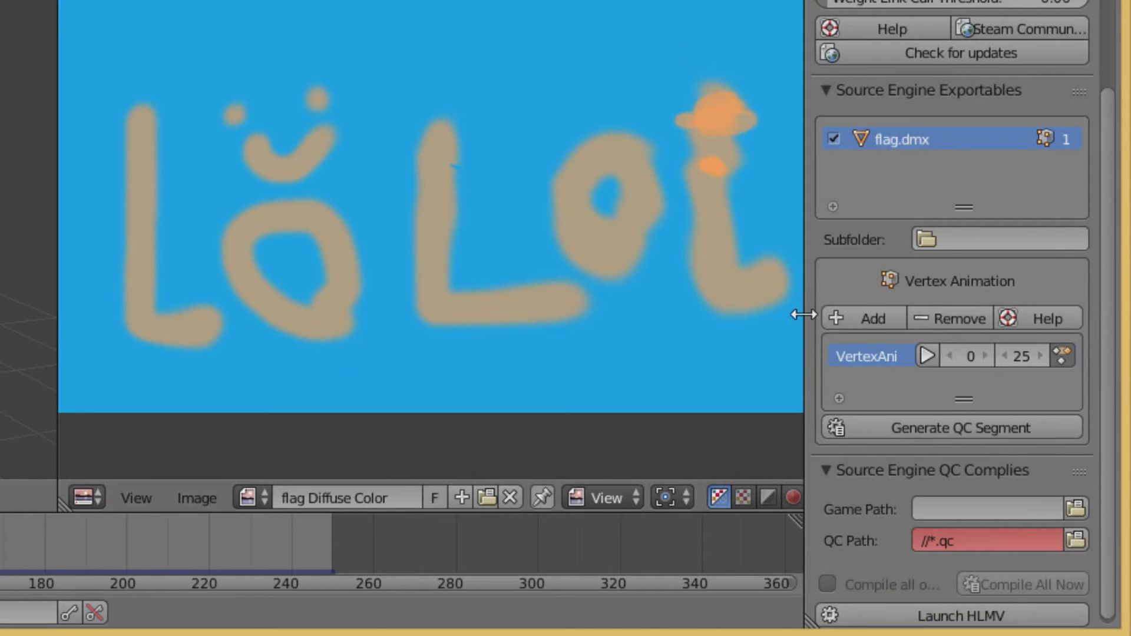
- Export the flag with its vertex animation in DMX format and check for vcaanim_VertexAnim.dmx in the test folder
drag(804, 316, 592, 314)
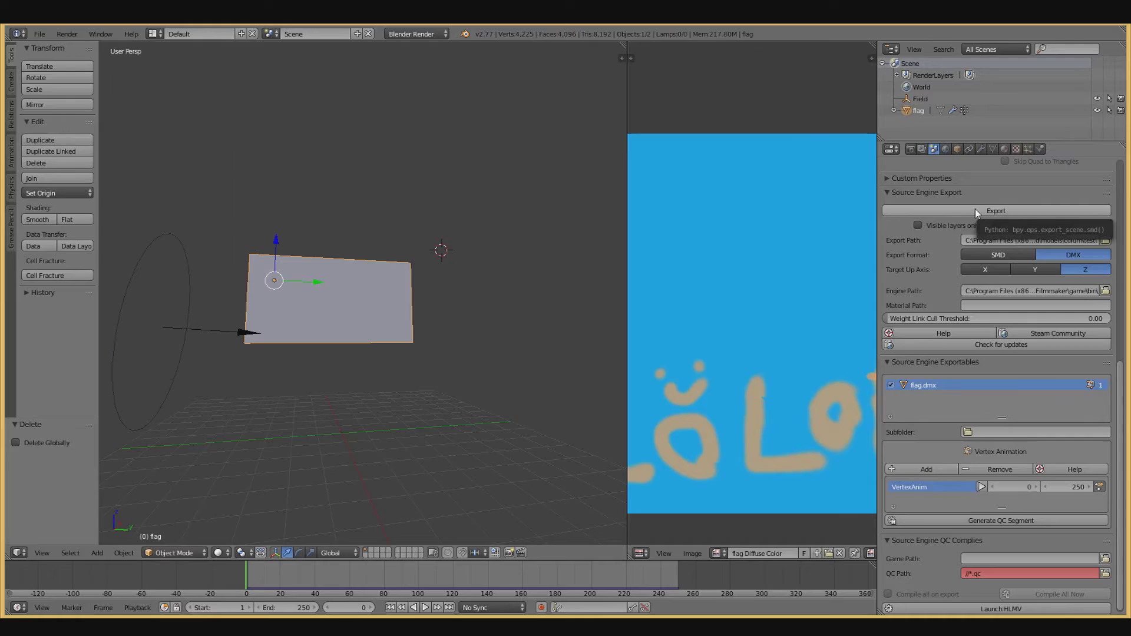
click(978, 210)
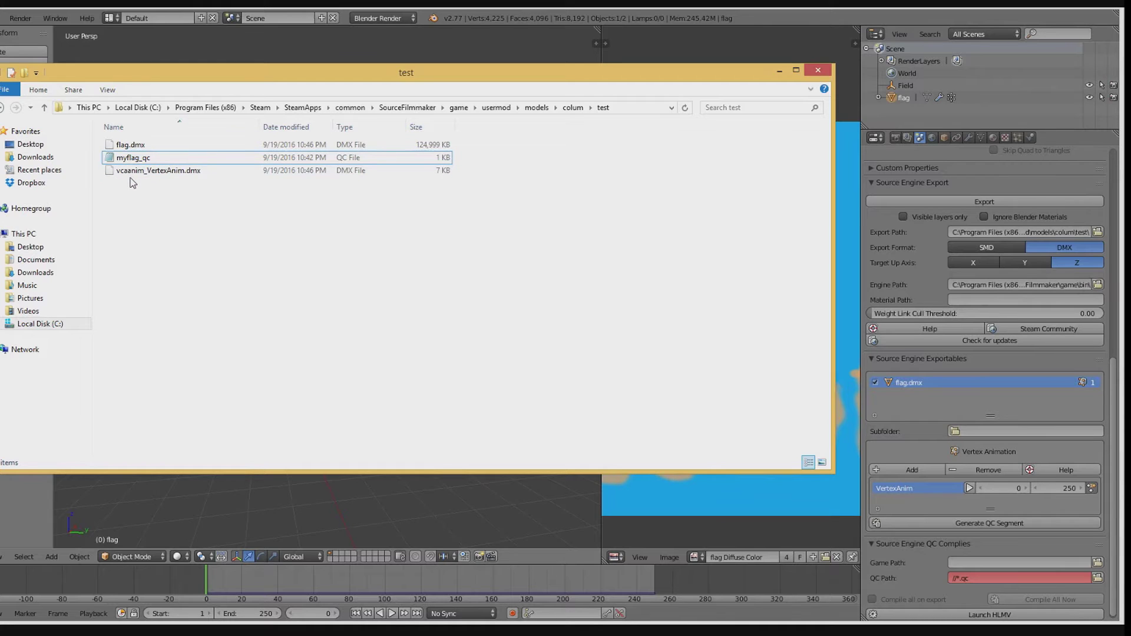
click(193, 177)
key(alt+Tab)
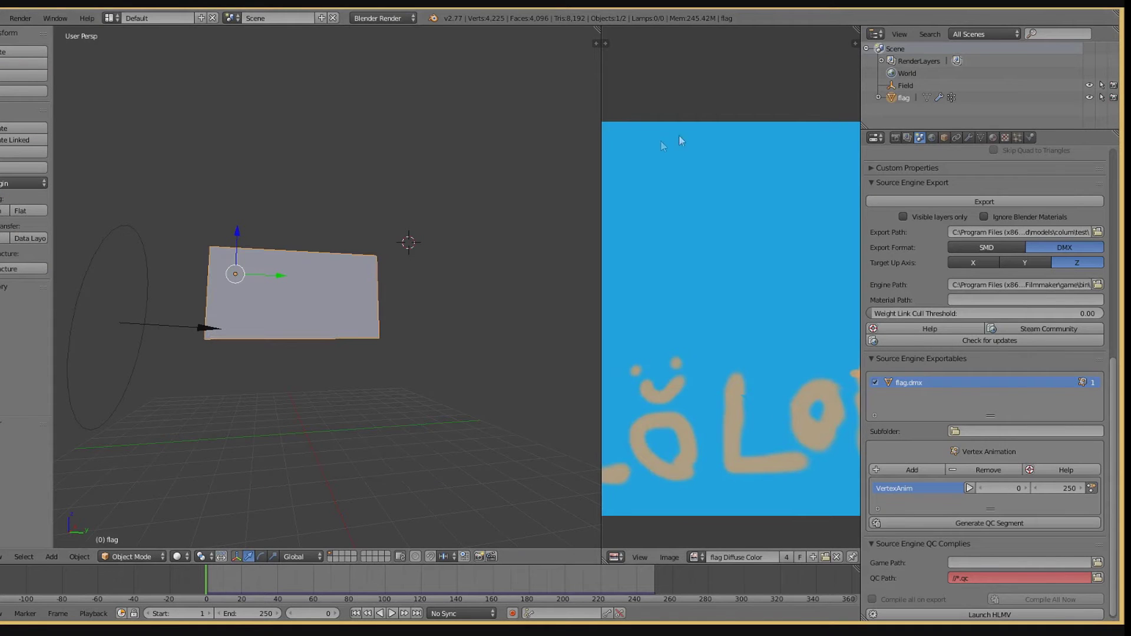
- Generate the QC segment for the vertex animation and paste it into myflag_qc in Notepad, below the $modelname line
click(988, 523)
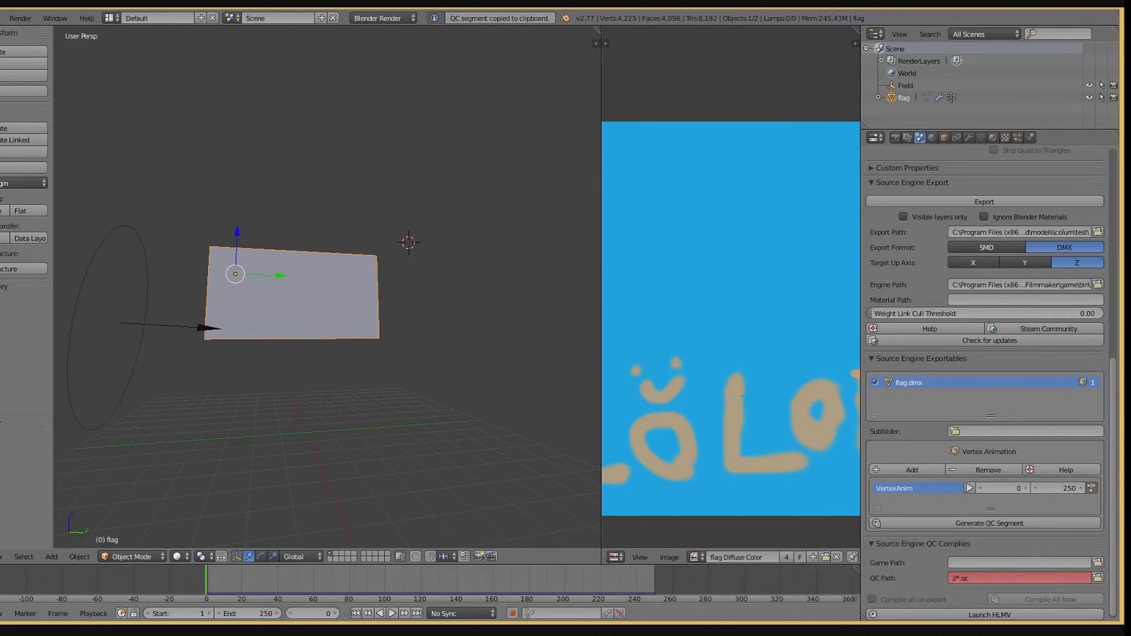
key(alt+Tab)
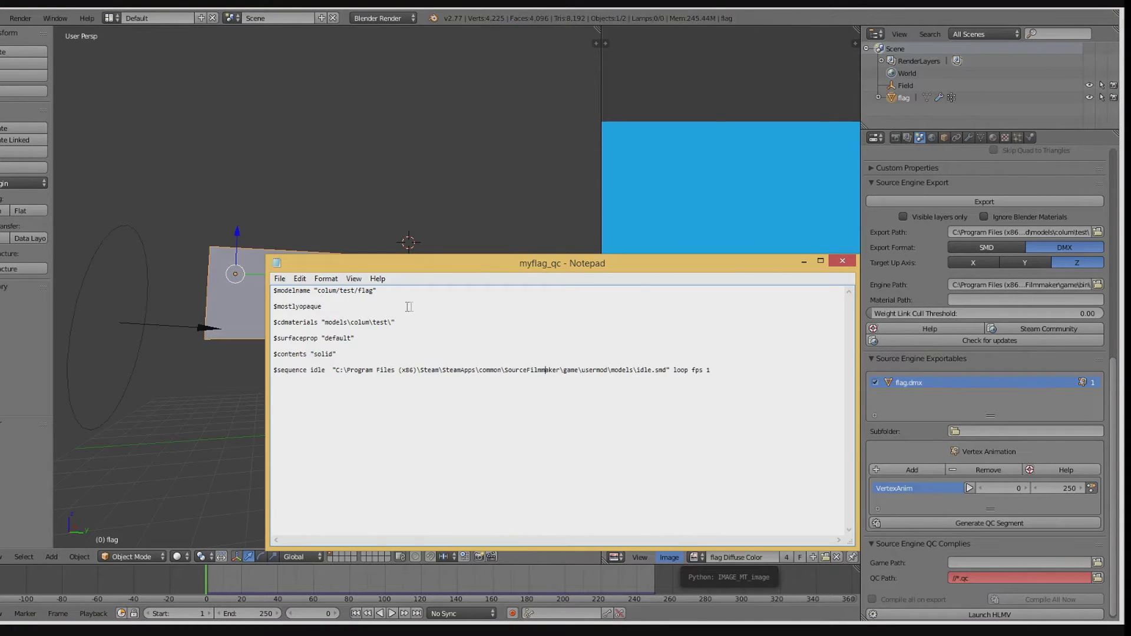
key(Return)
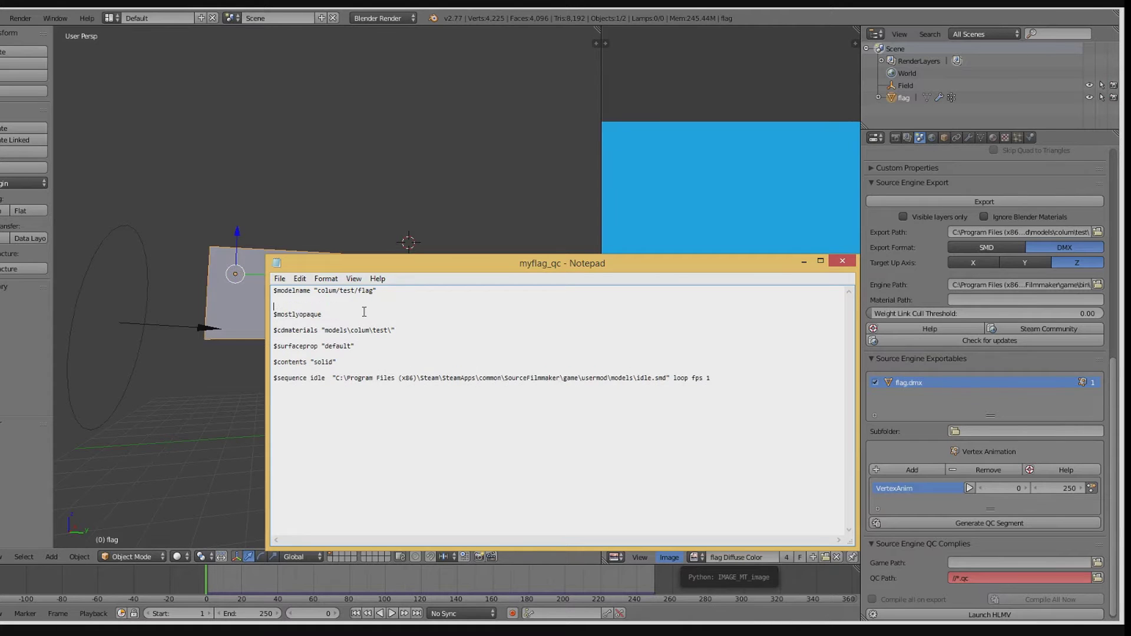
key(ctrl+v)
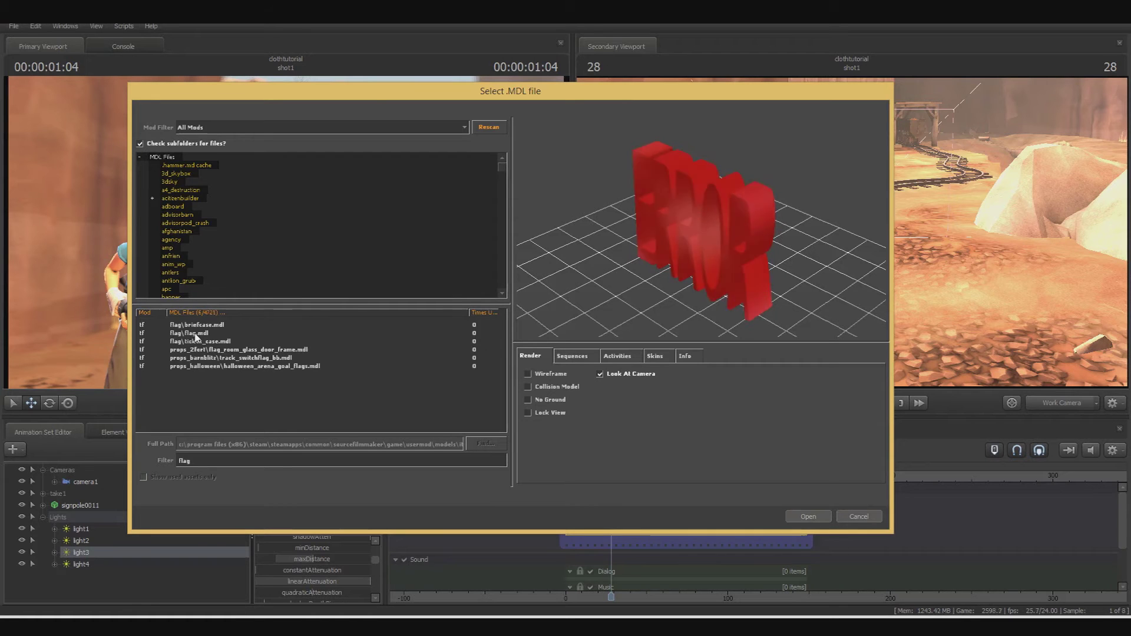
- Switch to Source Filmmaker's model browser and preview flag\flag.mdl from another angle
click(196, 333)
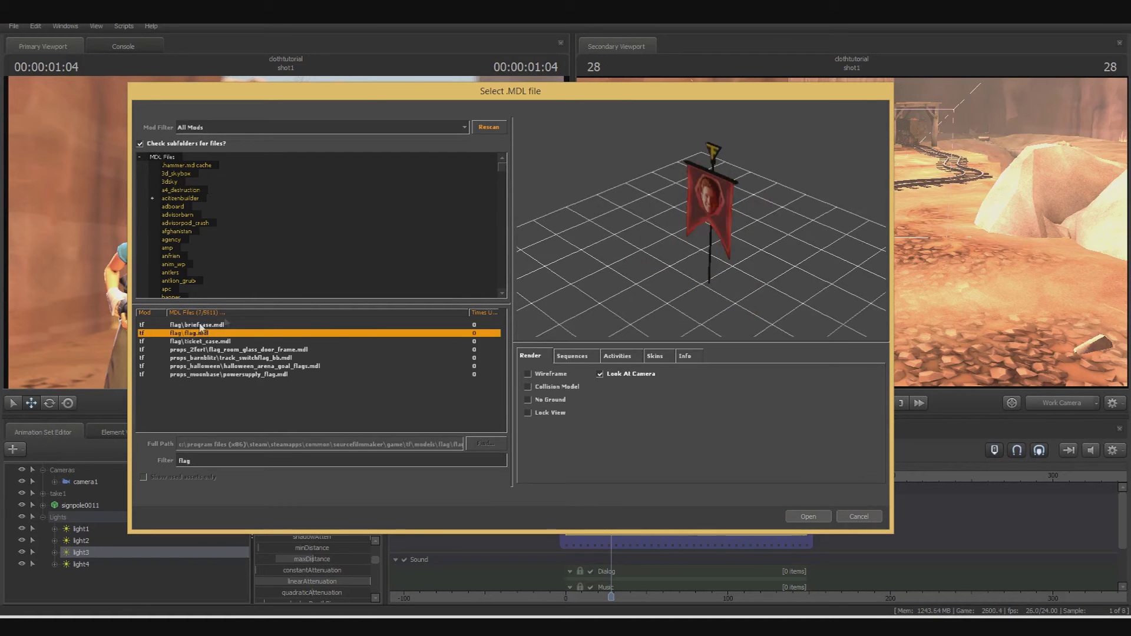
drag(721, 255, 743, 220)
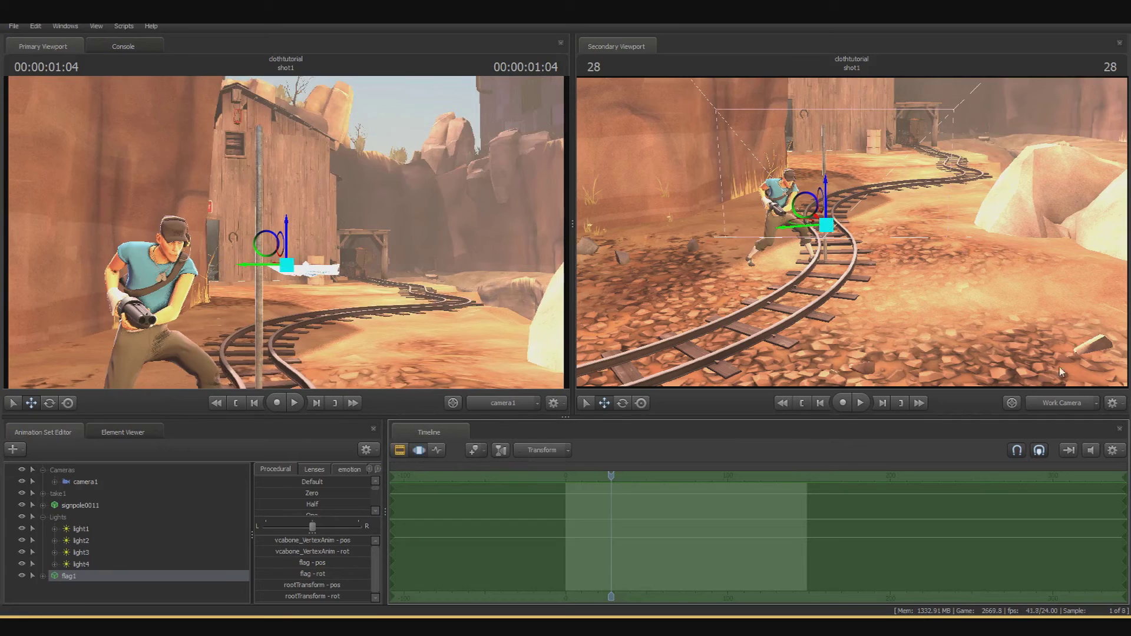
- Move and rotate the flag model so it stands upright with its edge attached to the signpost, and select its flag bone
drag(1059, 372, 935, 237)
key(w)
key(w)
key(d)
key(w)
key(d)
key(s)
key(w)
key(t)
key(w)
drag(881, 291, 949, 265)
mouse_move(771, 274)
mouse_down()
mouse_move(716, 277)
mouse_move(757, 273)
mouse_up()
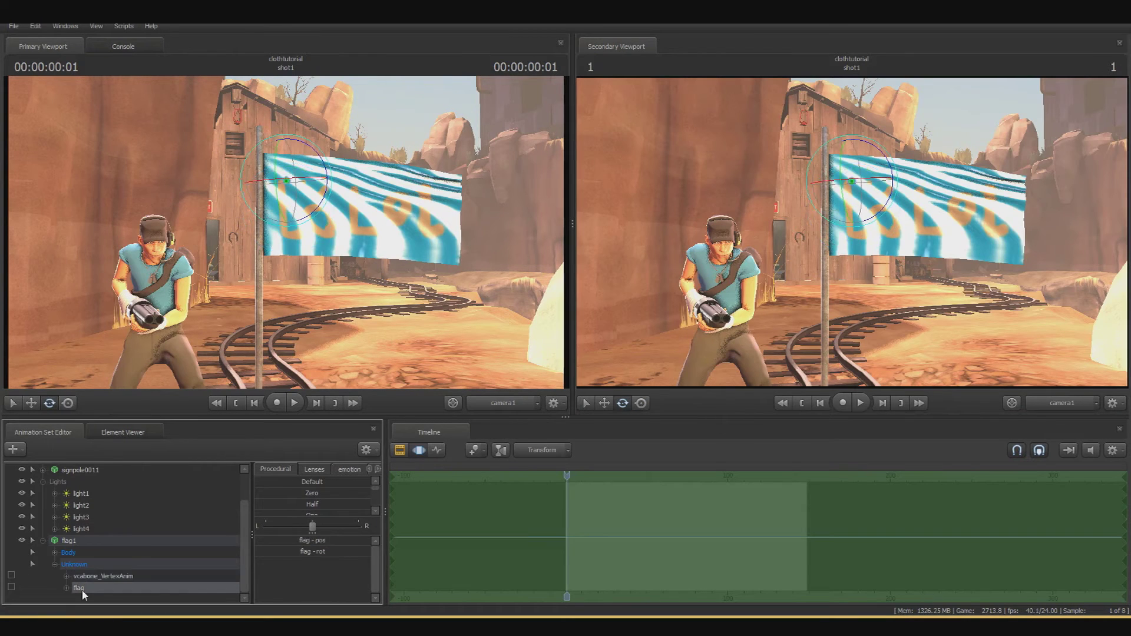
click(83, 604)
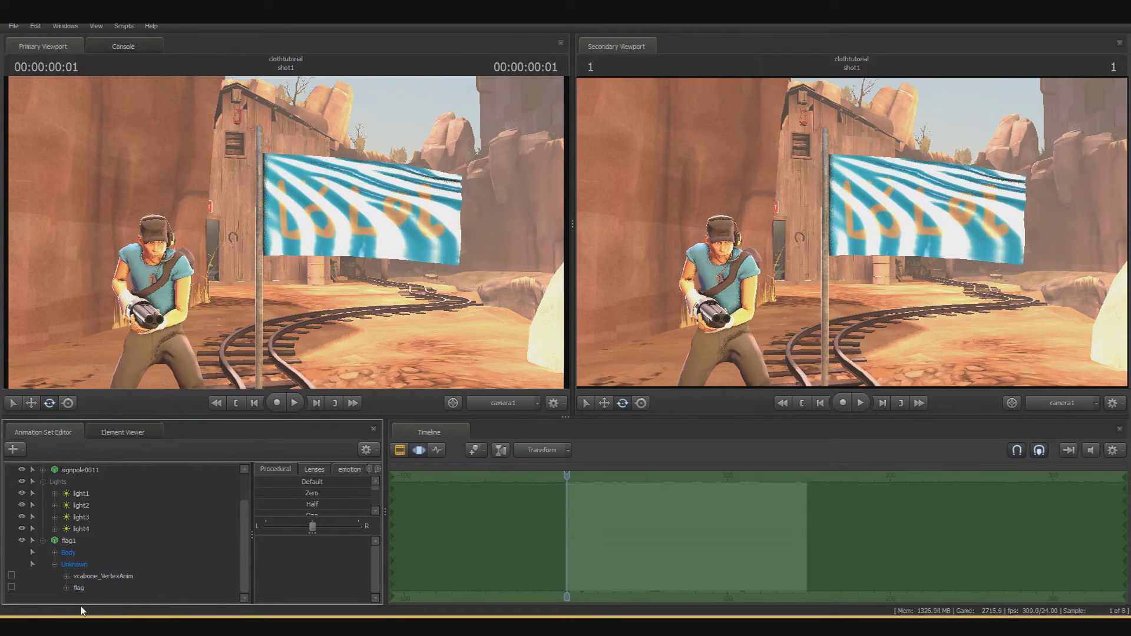
click(83, 588)
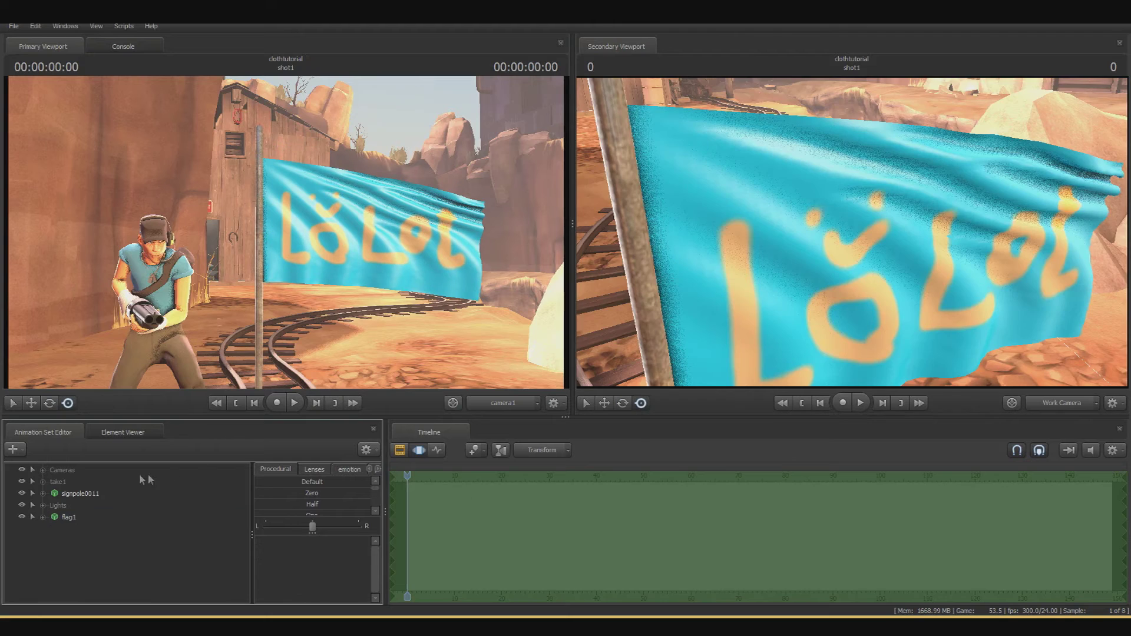
- Import the VertexAnim sequence onto the flag1 animation set without generating root motion
click(74, 517)
right_click(76, 518)
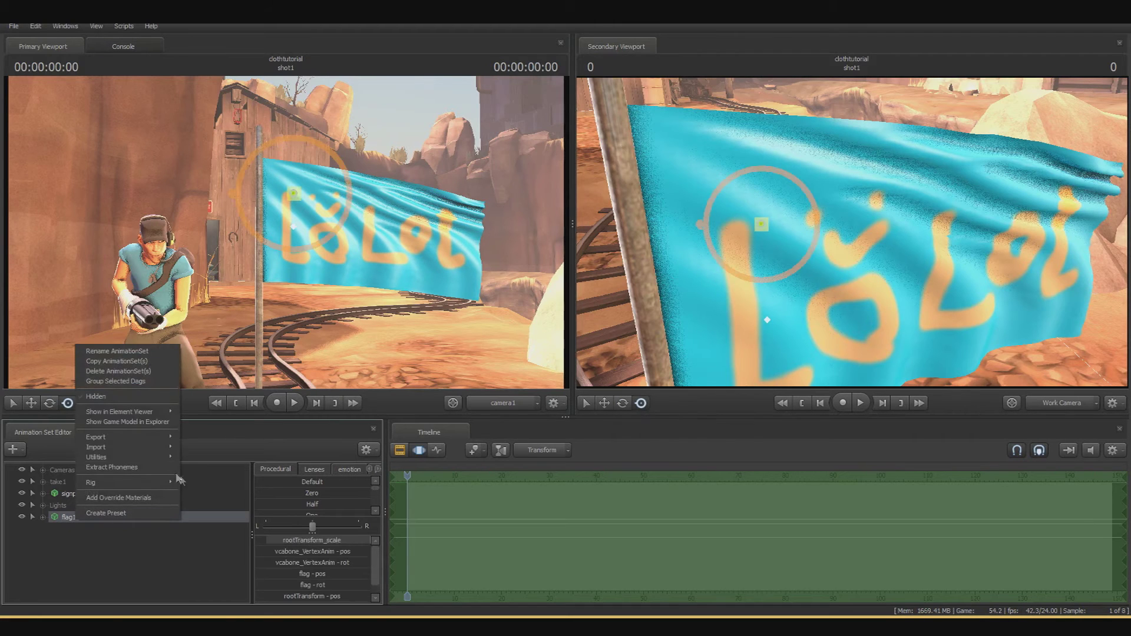
mouse_move(138, 450)
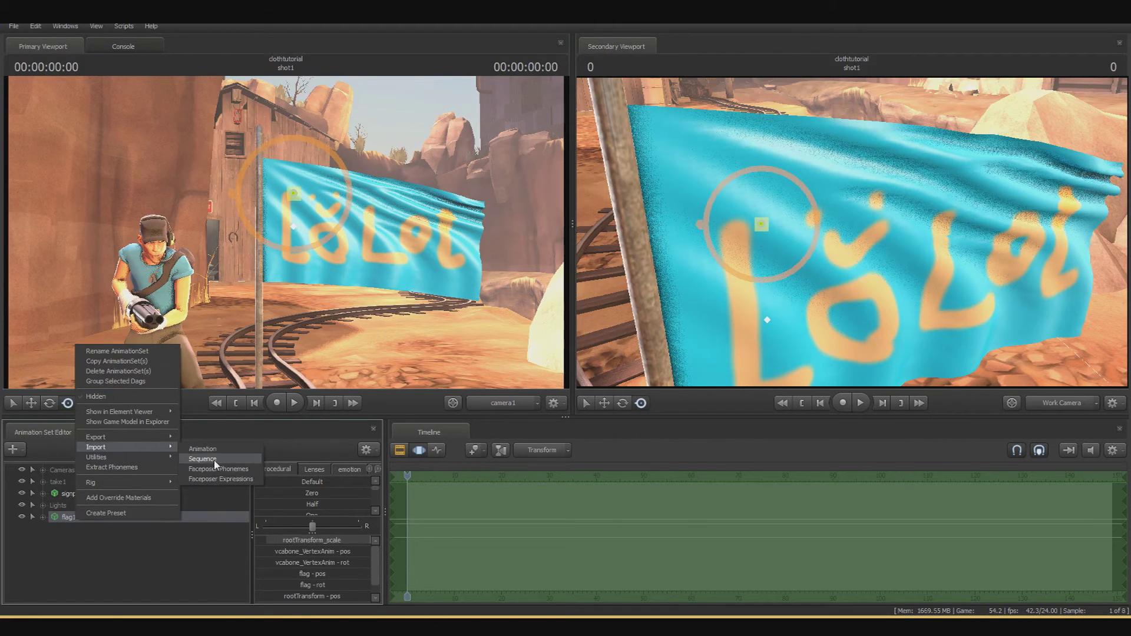
click(214, 462)
click(287, 377)
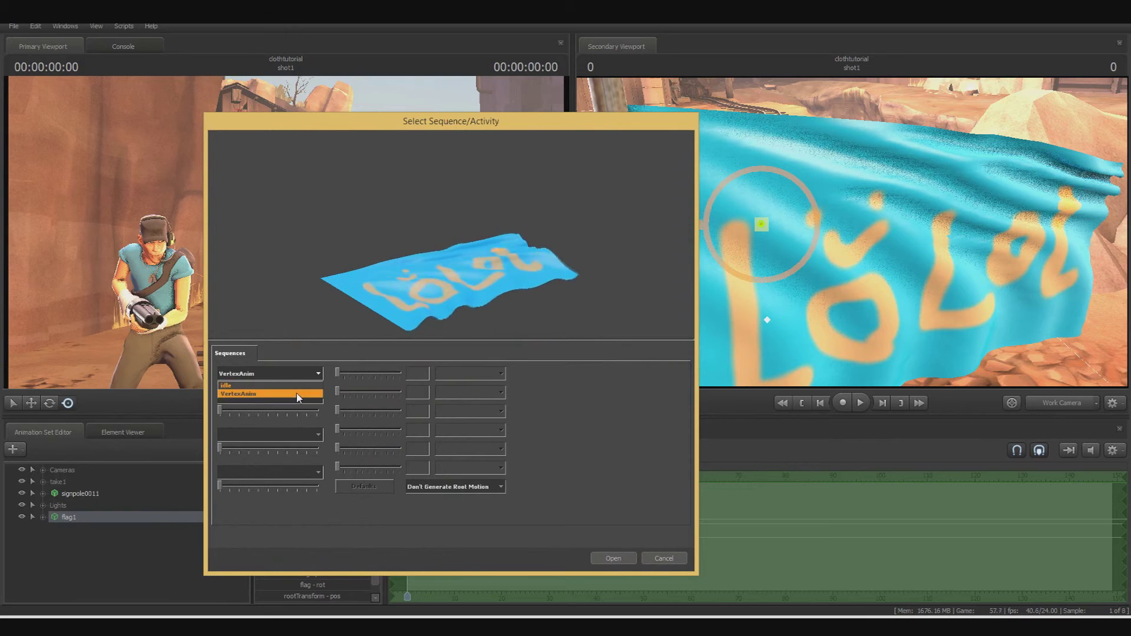
click(297, 395)
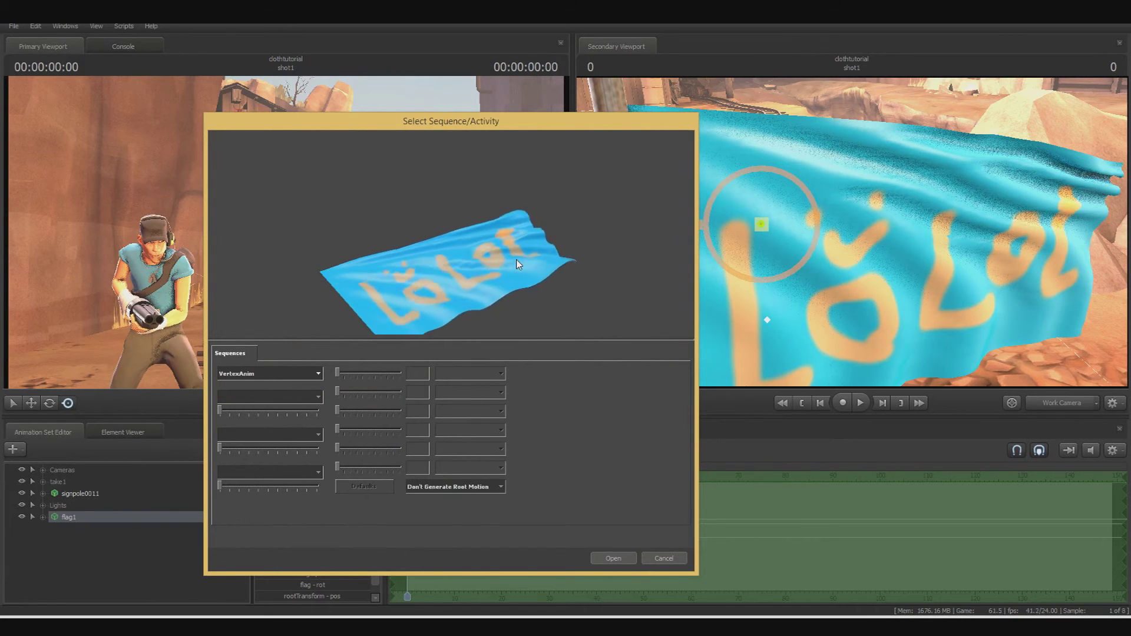
click(610, 558)
- Play back and scrub through the shot to examine the waving flag, and view it from above
click(491, 554)
scroll(440, 515, down, 3)
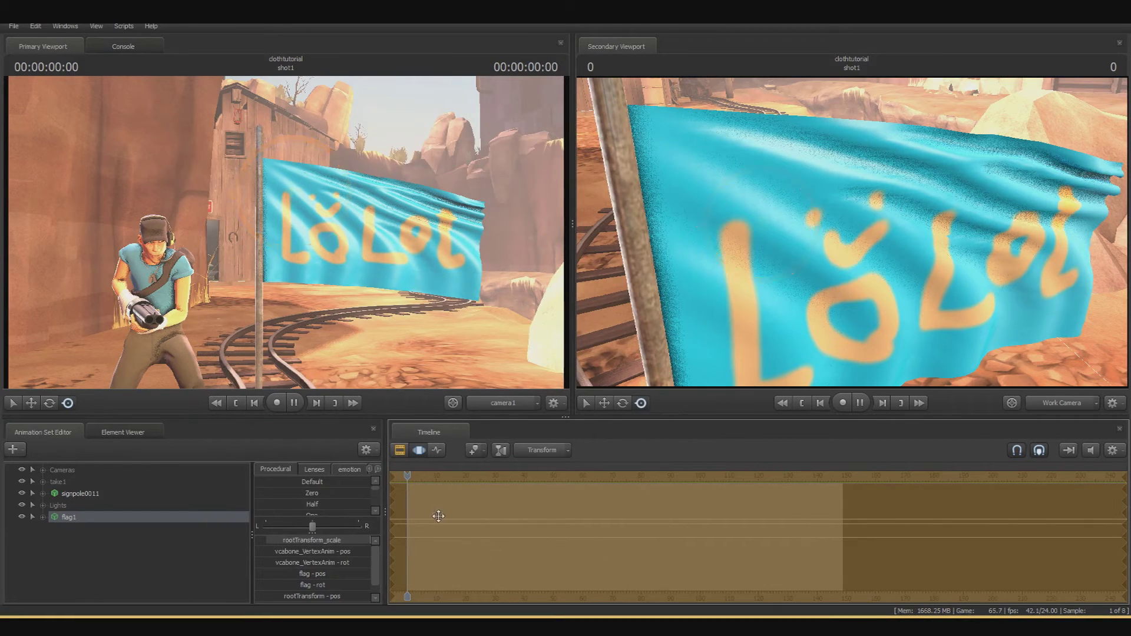
key(space)
scroll(505, 595, down, 2)
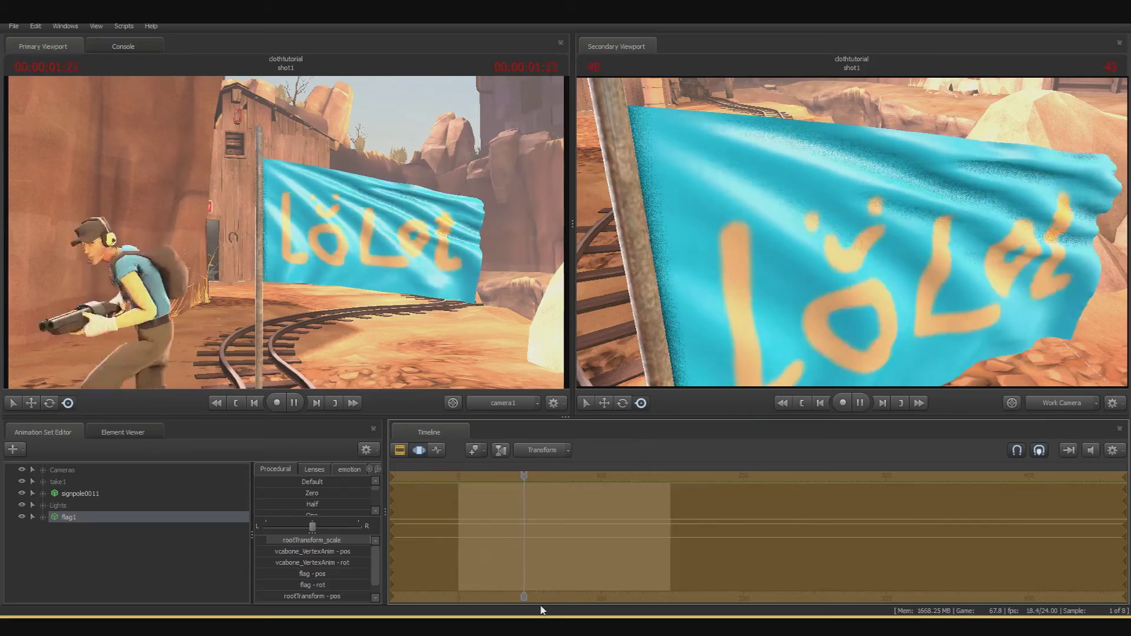
middle_drag(689, 597, 885, 598)
key(space)
drag(766, 479, 709, 513)
key(space)
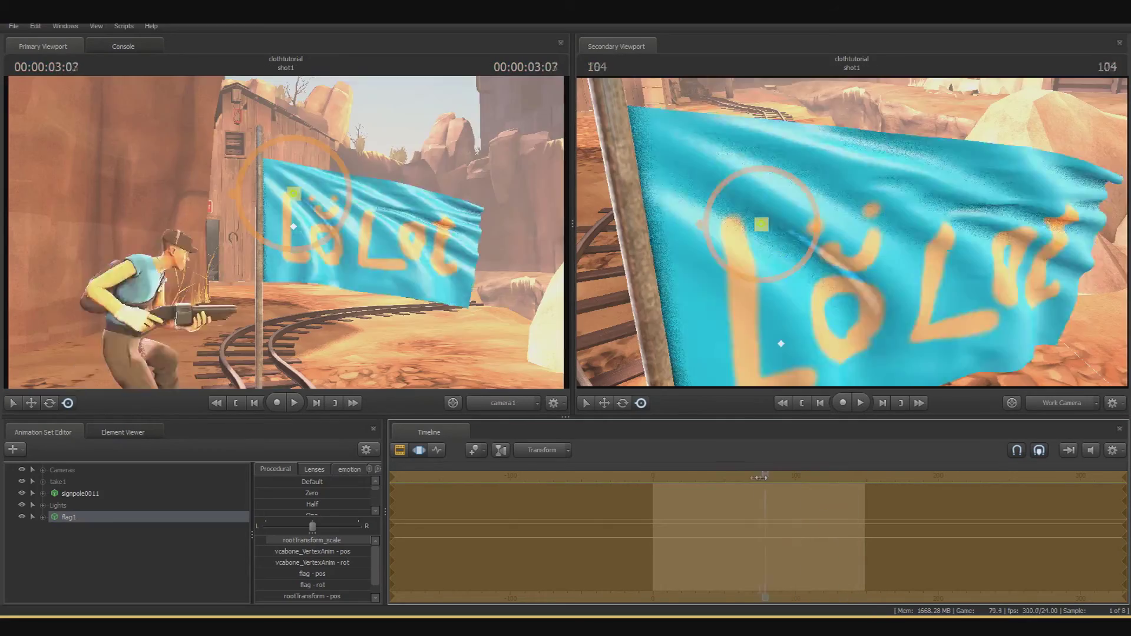
drag(841, 358, 730, 351)
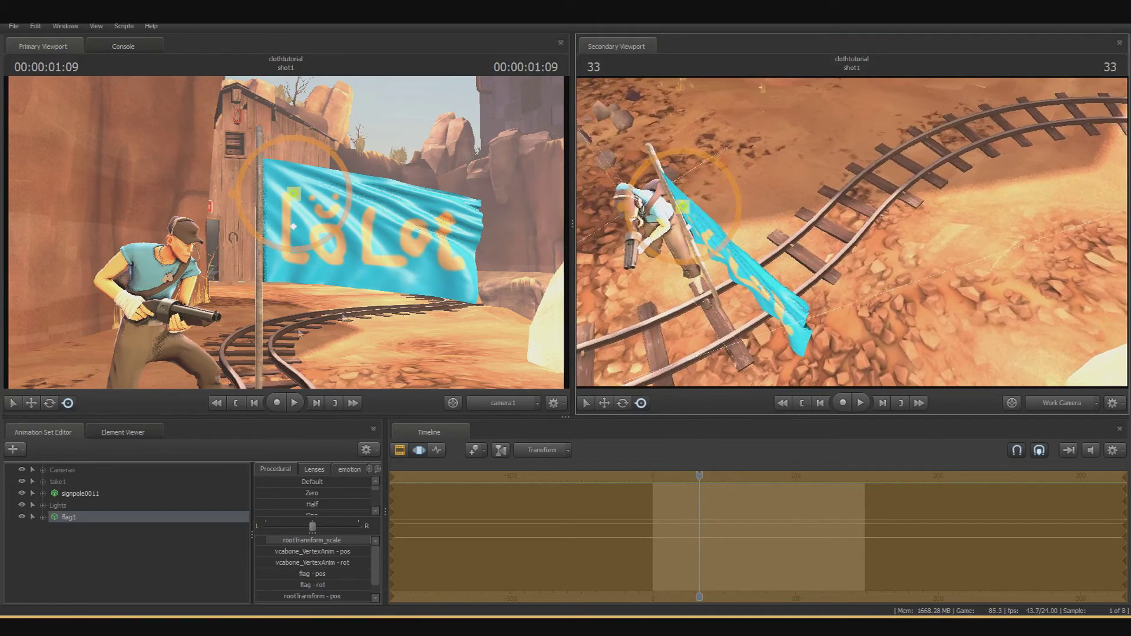
- Add a new light to the shot and look through it in the secondary viewport
click(14, 454)
click(85, 518)
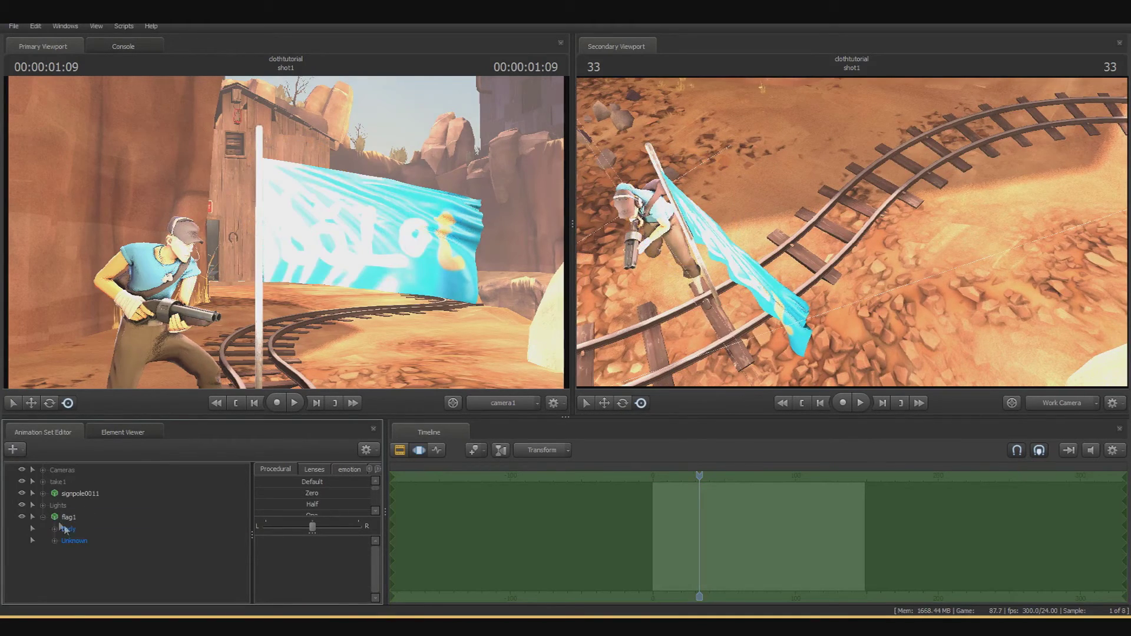
click(43, 505)
drag(87, 564, 445, 545)
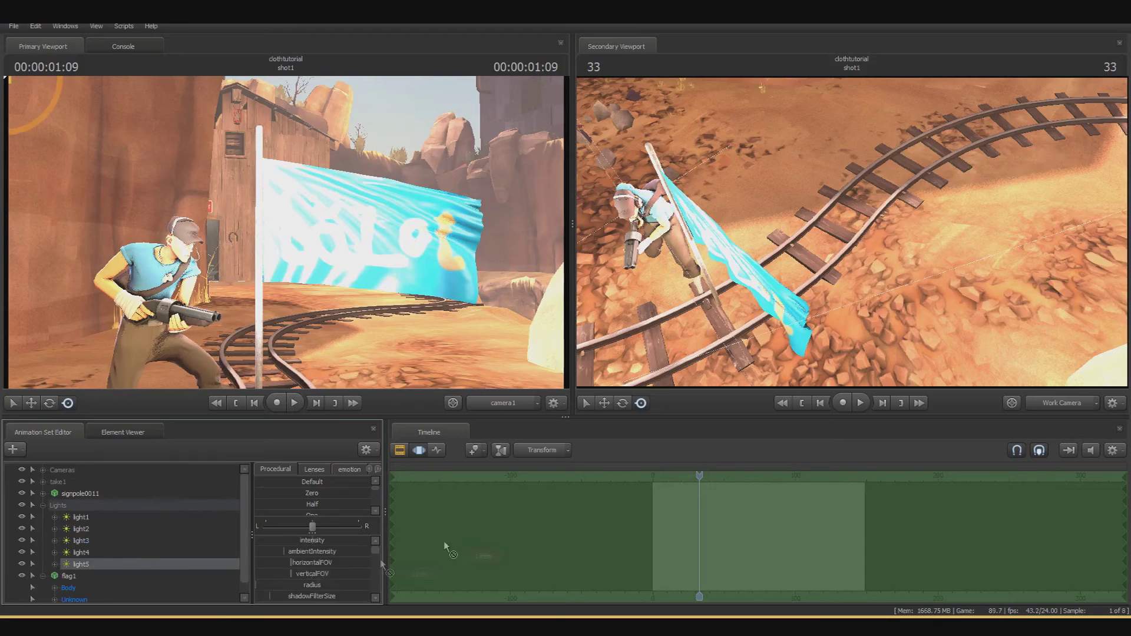
- Position light5 above the flag and aim it down along the cloth and the ground beside the track
drag(852, 232, 783, 274)
key(w)
key(s)
scroll(849, 288, down, 3)
key(w)
key(s)
key(w)
key(s)
right_click(91, 564)
click(123, 541)
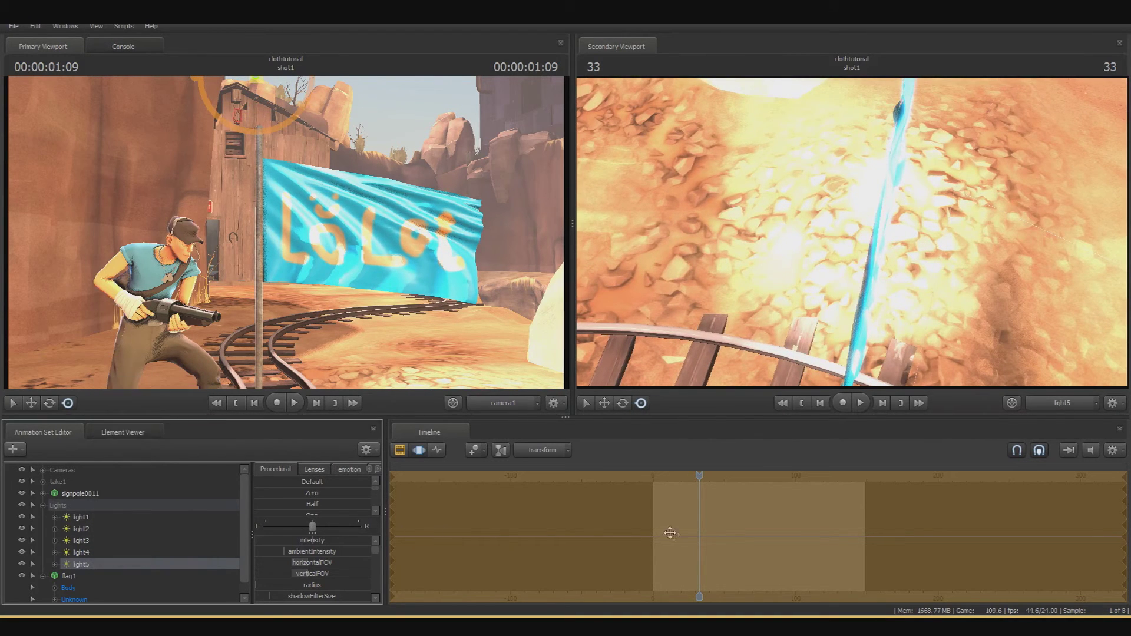
drag(670, 533, 687, 478)
mouse_move(852, 236)
mouse_down()
mouse_move(852, 277)
mouse_move(851, 241)
mouse_up()
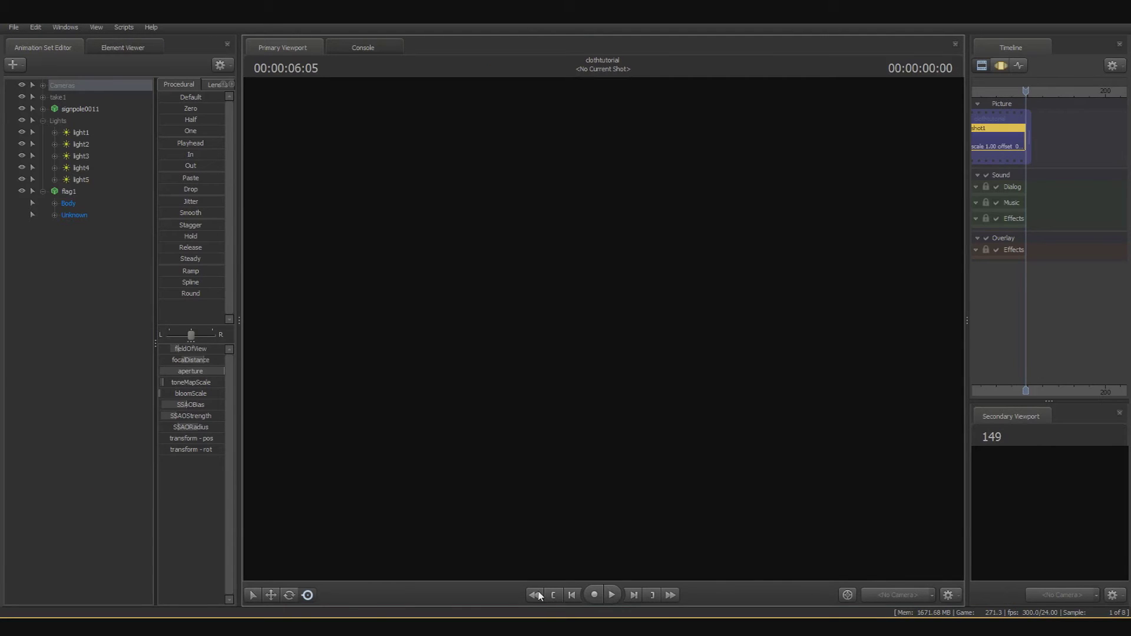
- Play the shot from its beginning, pausing partway, to examine the lit flag's motion
click(539, 595)
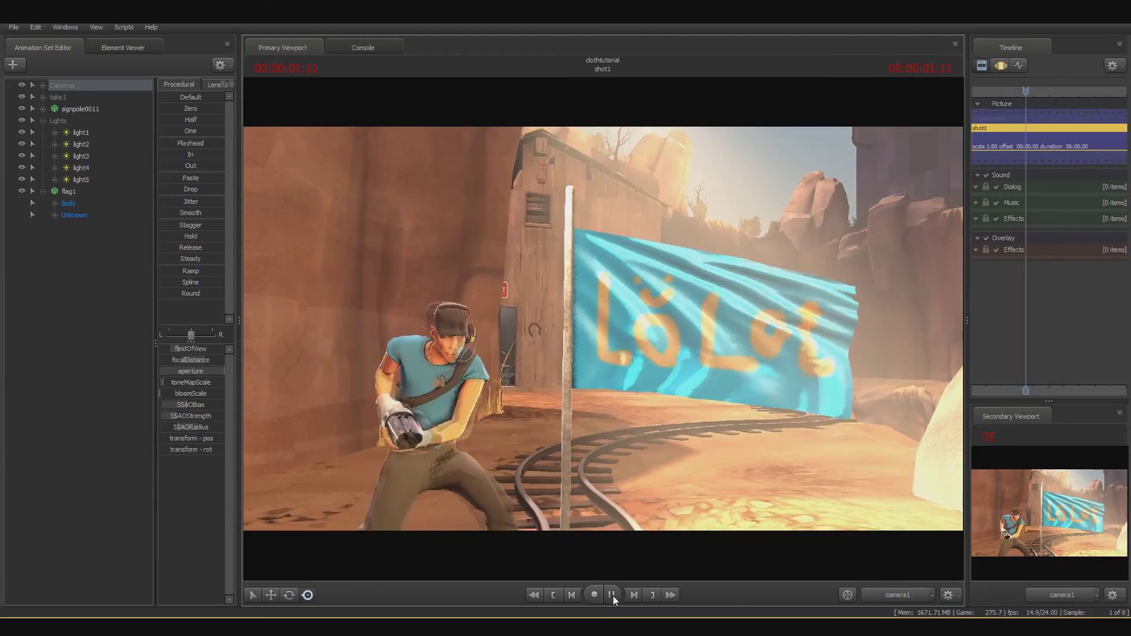
click(612, 596)
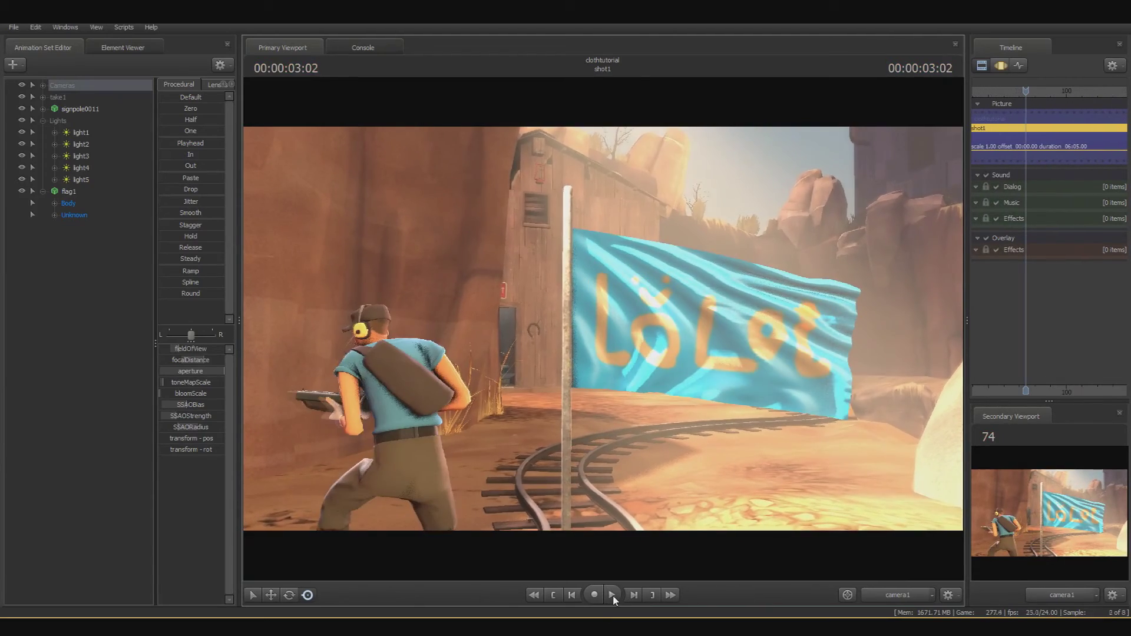
click(612, 595)
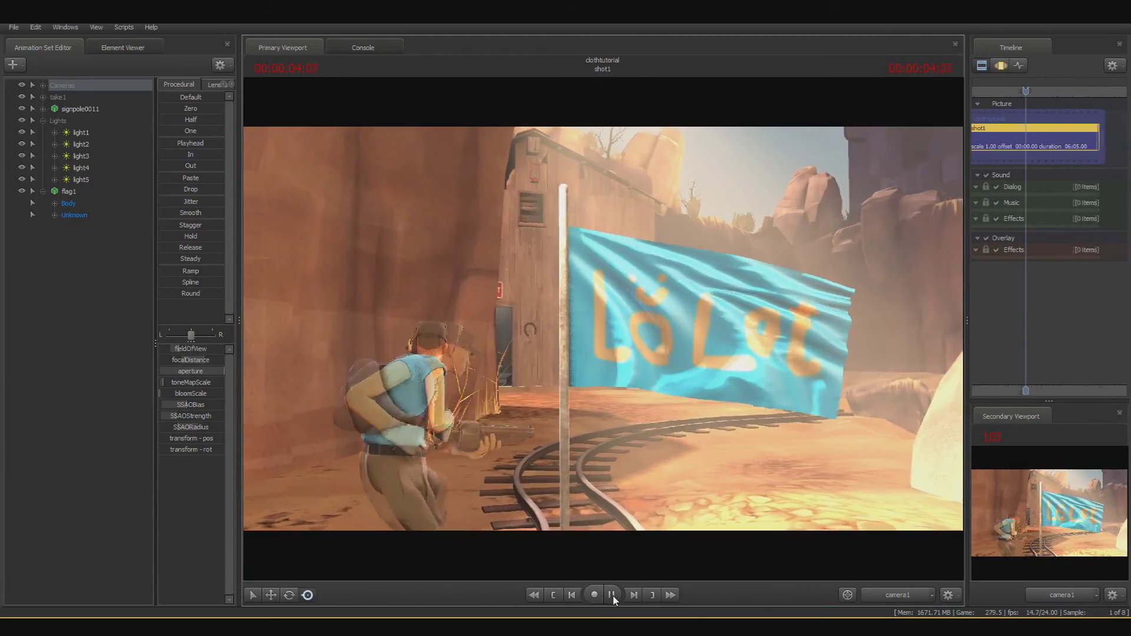
click(612, 596)
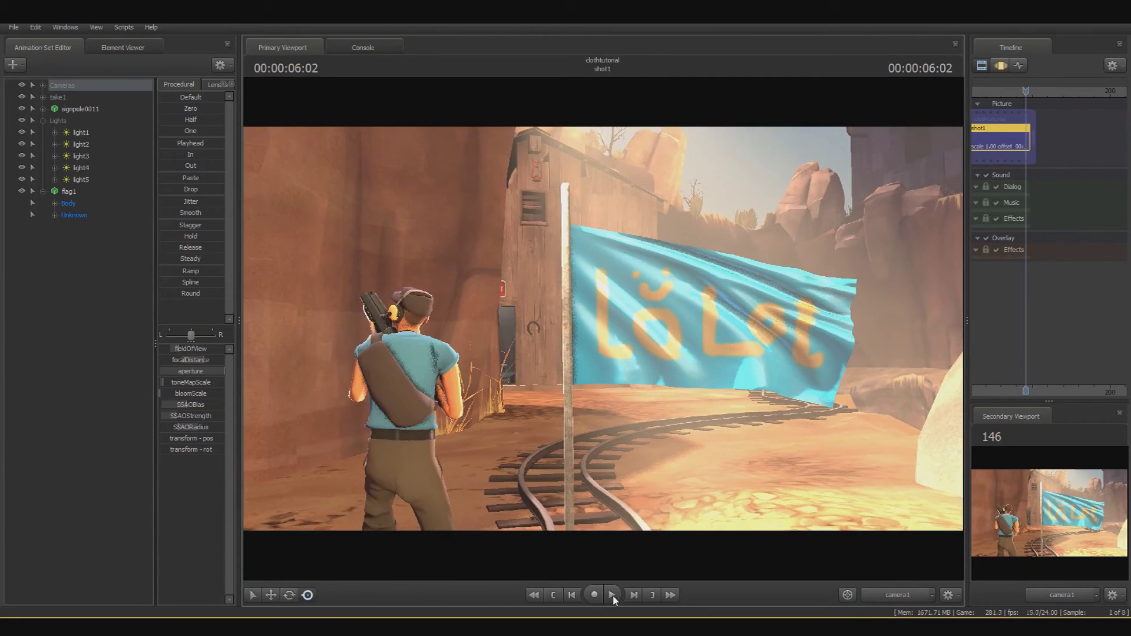
- Scrub the shot back to frame 17 and replay it to check the flag's movement again
scroll(1048, 378, down, 2)
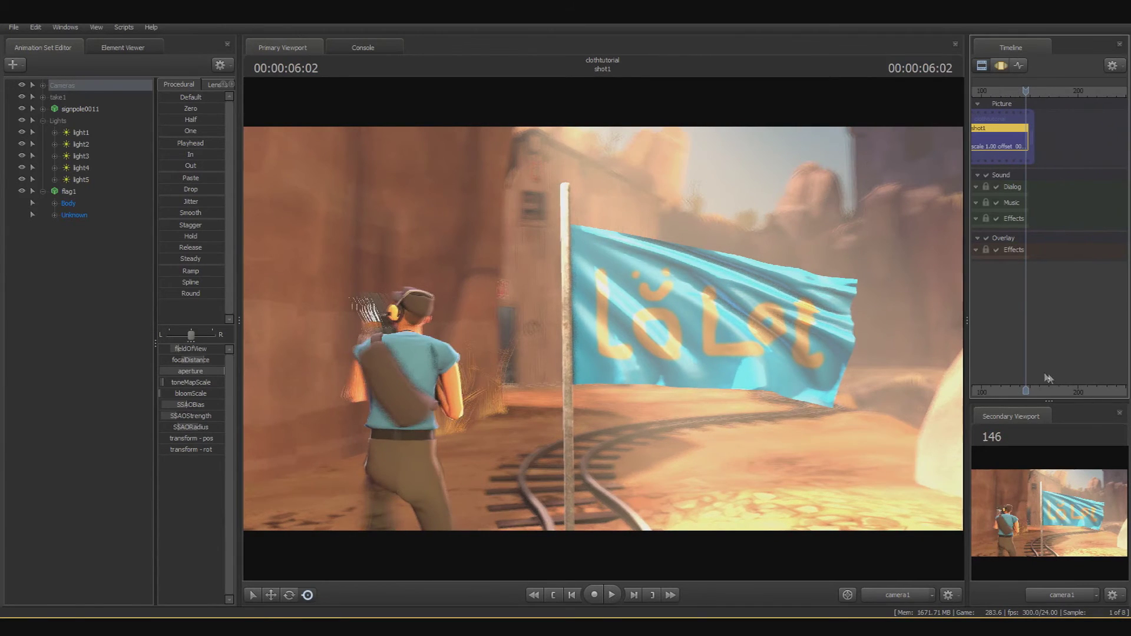
middle_drag(1018, 394, 1103, 177)
scroll(1105, 176, down, 2)
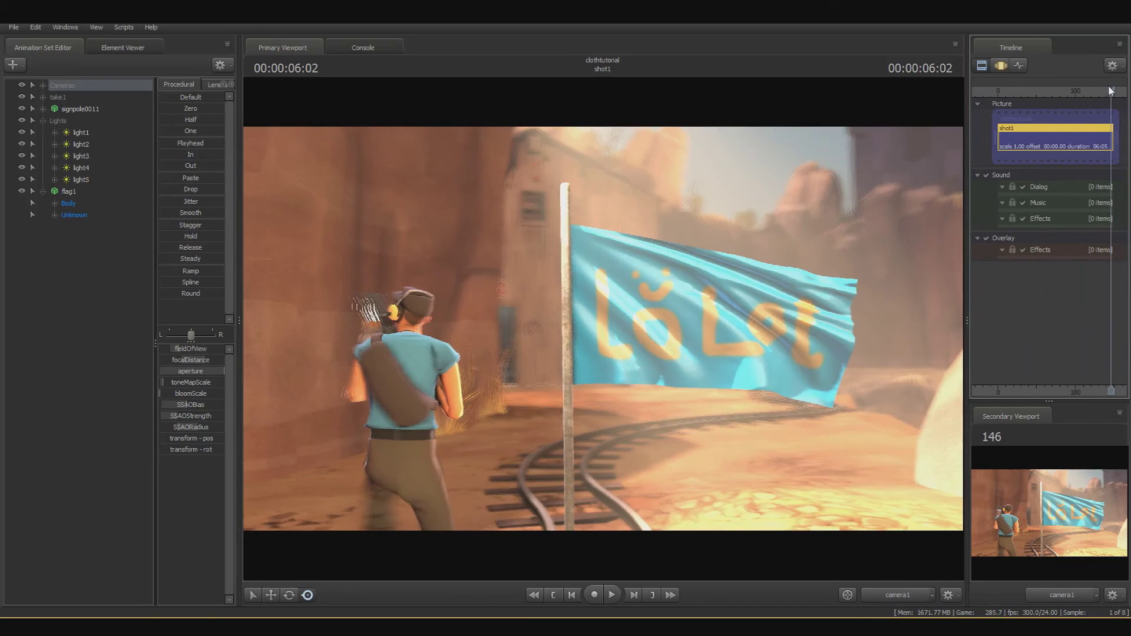
drag(1111, 91, 1023, 144)
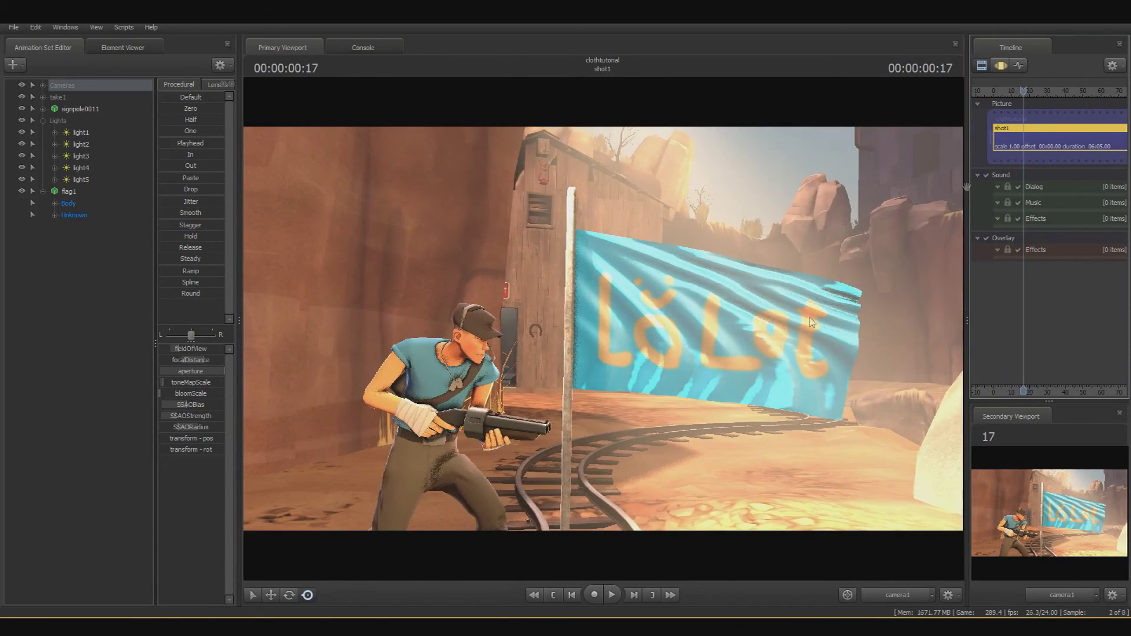
click(611, 594)
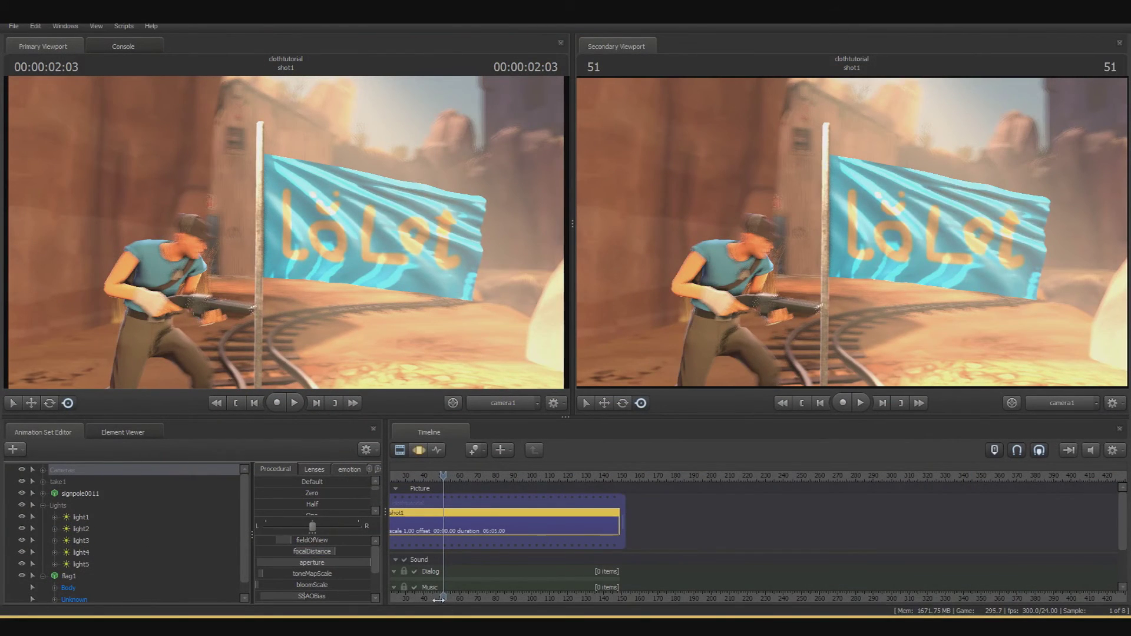
- Return to frame 0 and show the curves of the flag's vcabone_VertexAnim bone in the Graph Editor
drag(438, 599, 498, 525)
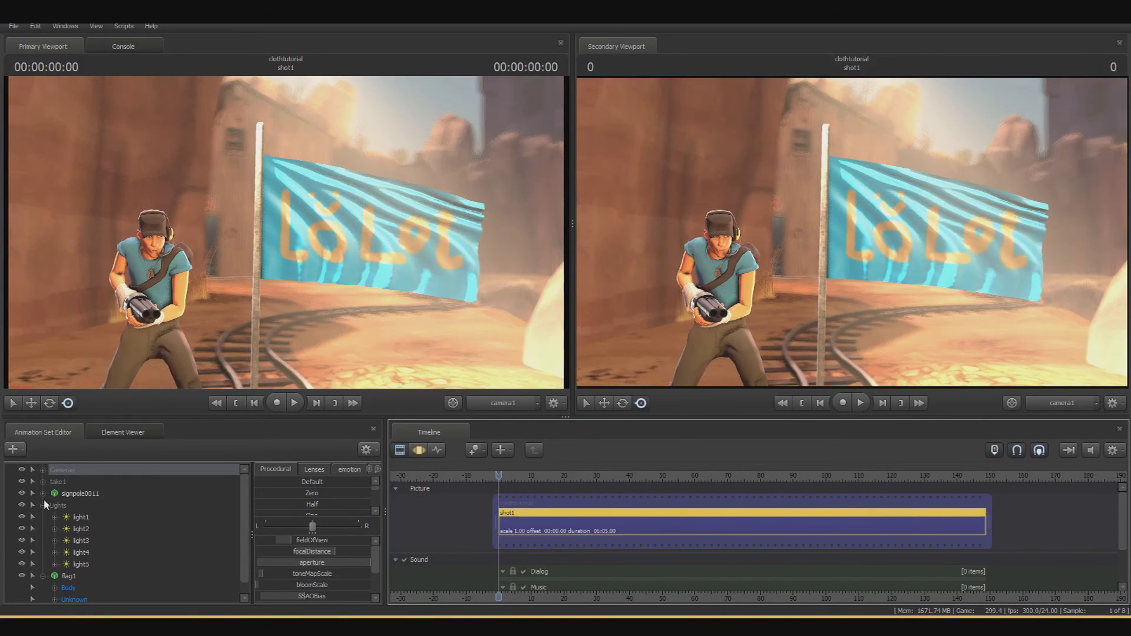
scroll(75, 576, down, 1)
click(55, 588)
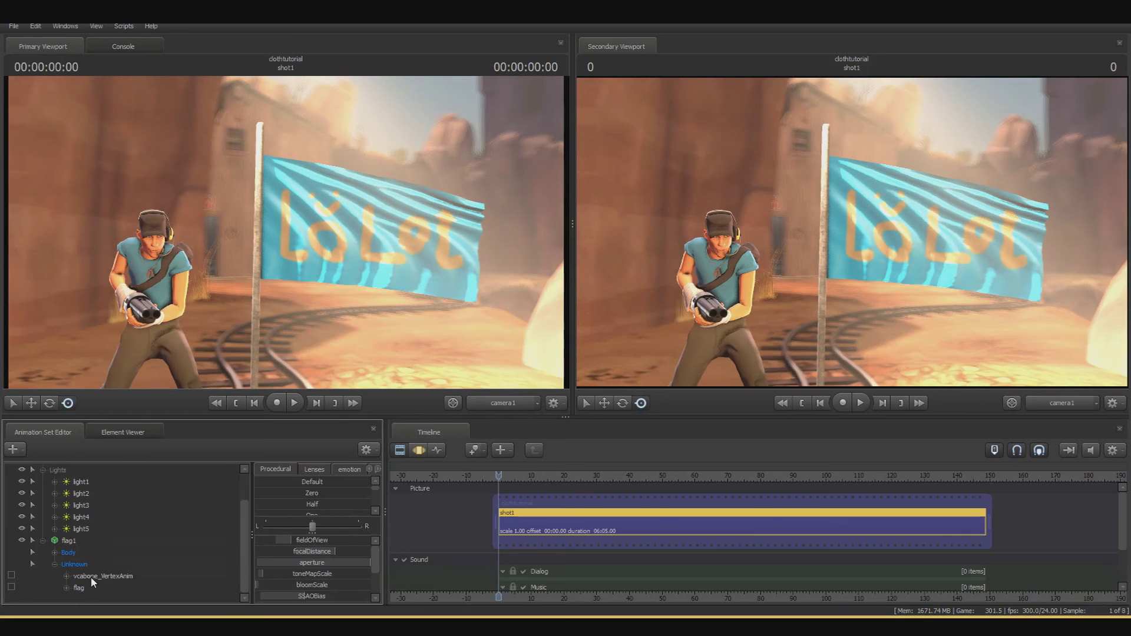
click(93, 577)
click(400, 450)
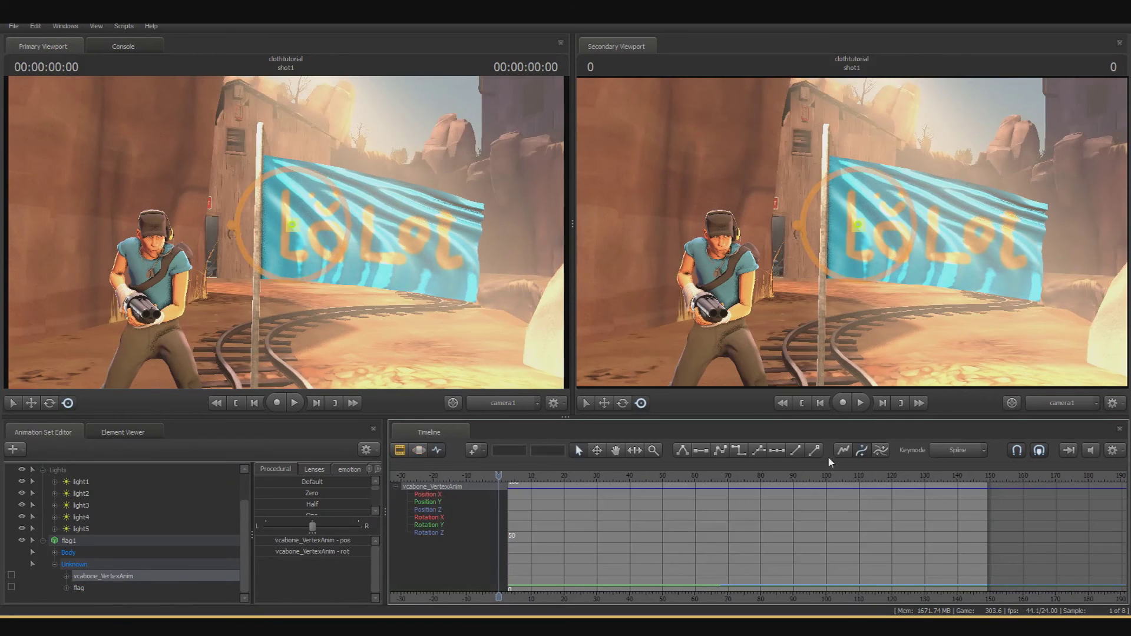
- Bookmark the vcabone_VertexAnim curves with keys at frame 0 and at frame 230, past the end of the shot
click(842, 456)
scroll(492, 600, down, 4)
middle_drag(496, 590, 660, 587)
scroll(660, 588, down, 4)
scroll(664, 488, down, 2)
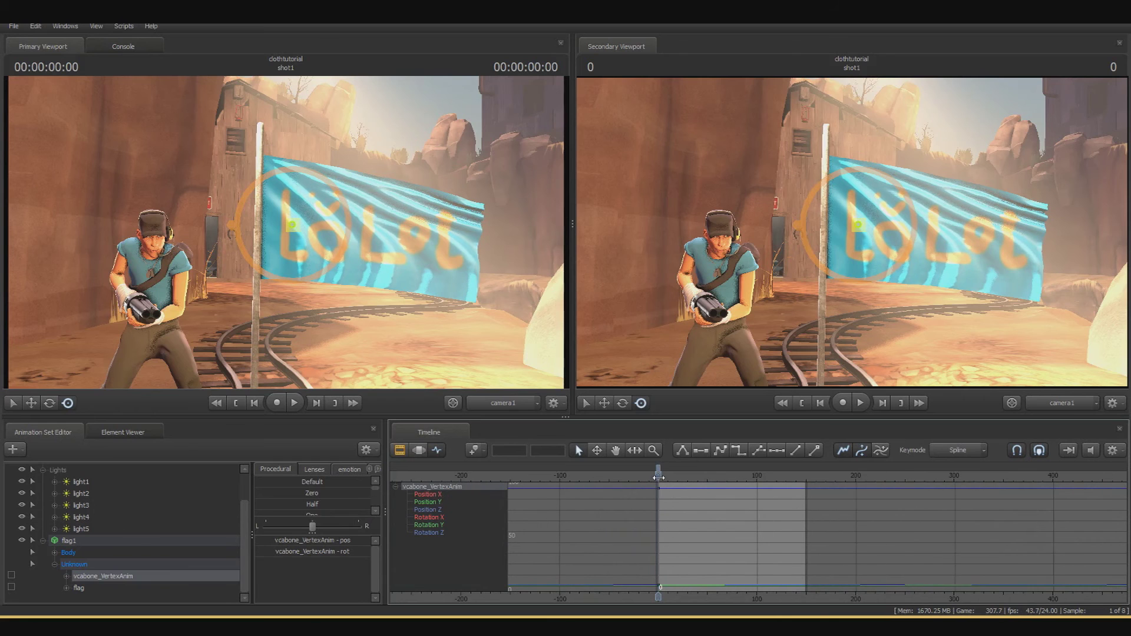
drag(659, 476, 772, 476)
scroll(890, 476, down, 1)
- Try shortening the flag's animation by moving its end keys to frame 160, and play the result
drag(887, 469, 823, 470)
key(space)
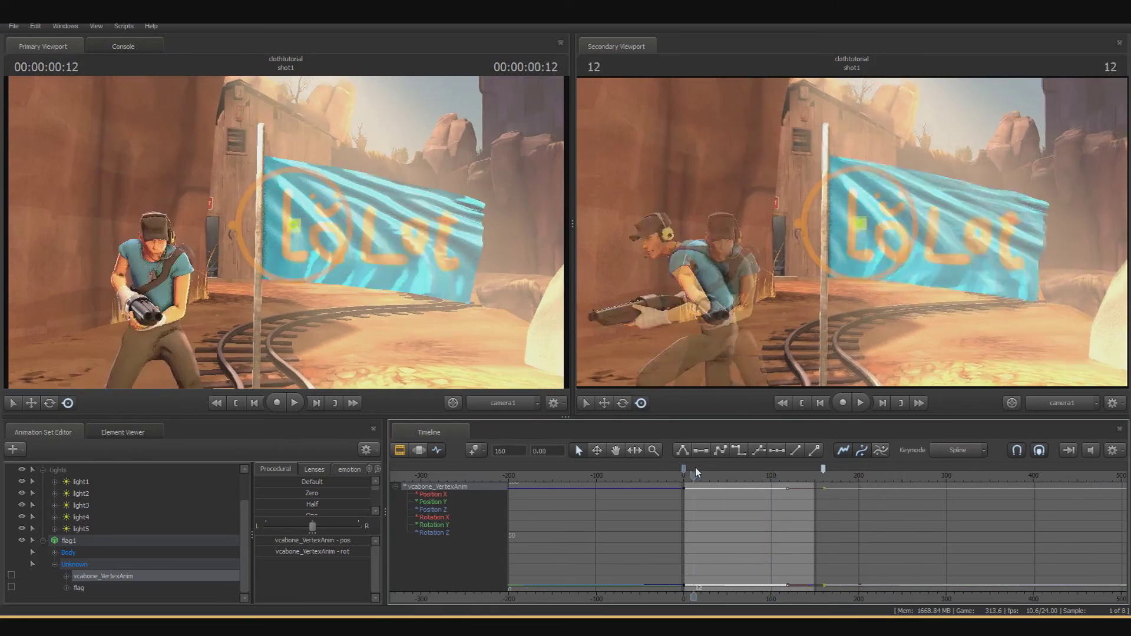
key(space)
- Try speeding up the flag further by moving the end keys to frame 79 and then 47, playing each version
drag(823, 470, 723, 475)
key(space)
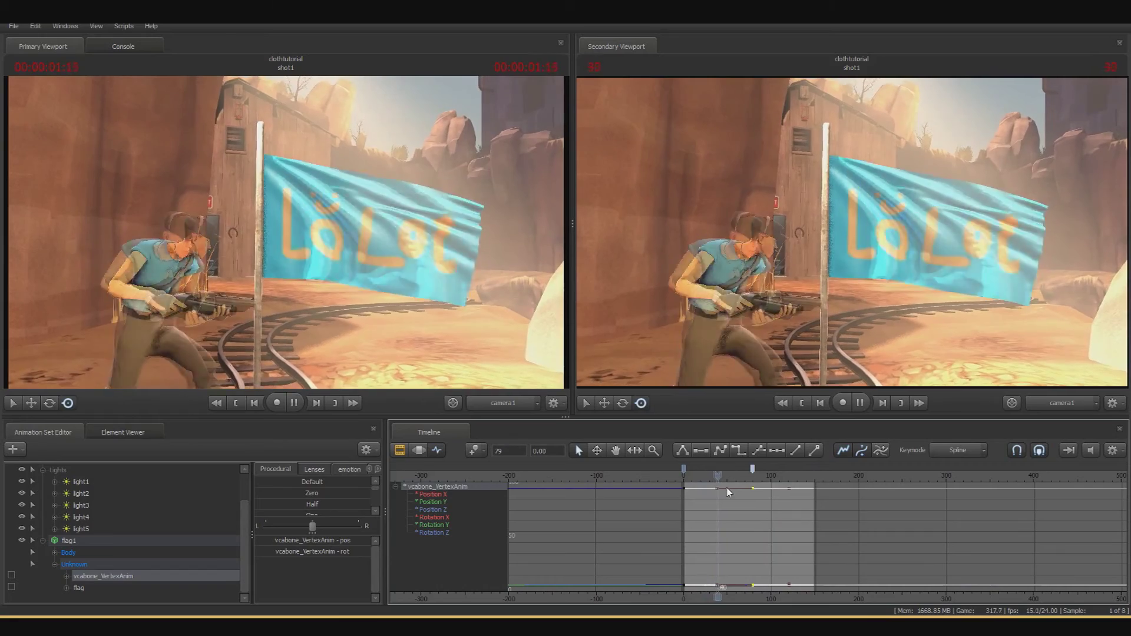
key(space)
drag(752, 469, 725, 470)
key(space)
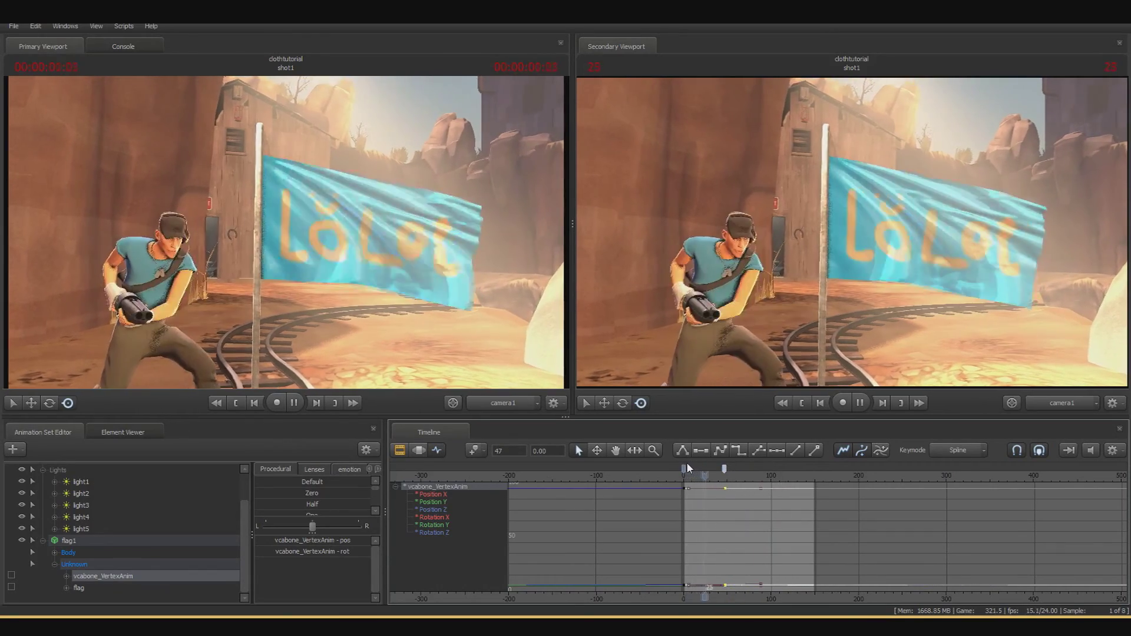
- Undo all the retiming moves of the flag animation's end keys
key(ctrl+z)
key(ctrl+z)
key(ctrl+z)
key(ctrl+z)
key(ctrl+z)
key(ctrl+z)
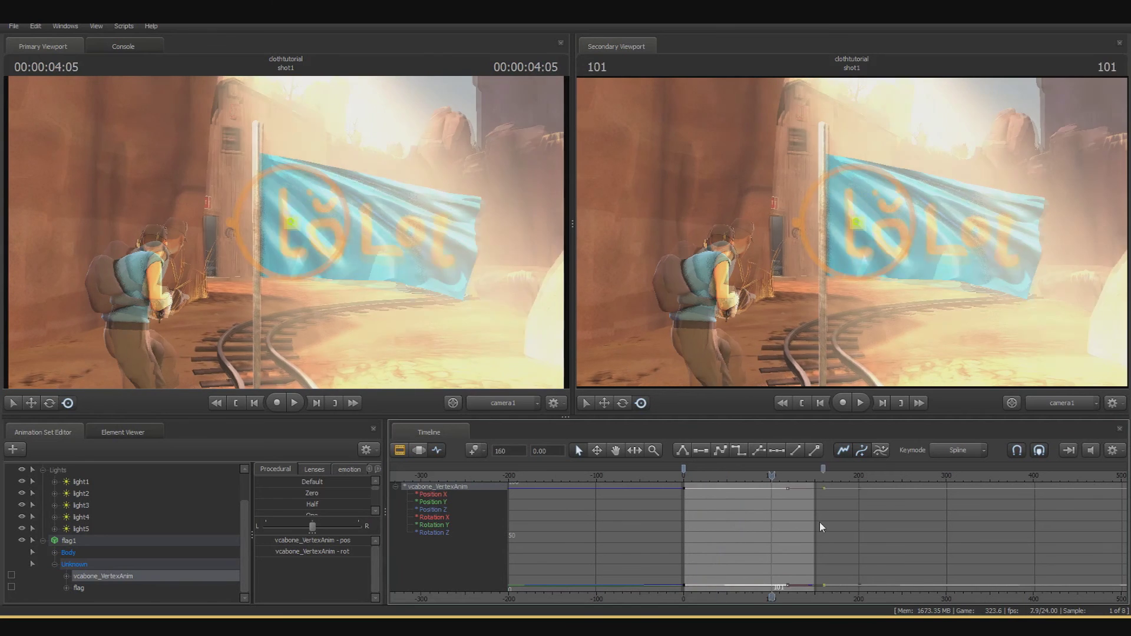
key(ctrl+z)
- Move the flag animation's end keys to frame 218 and play the shot from near its beginning
scroll(854, 504, down, 4)
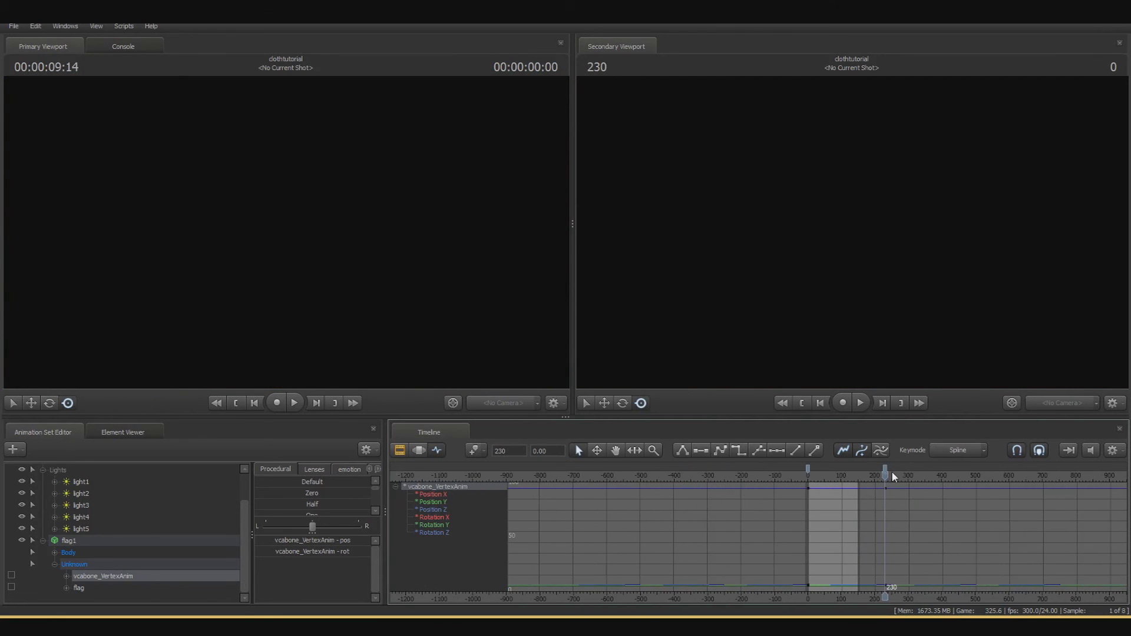
mouse_move(886, 474)
mouse_down()
mouse_move(955, 472)
mouse_move(881, 469)
mouse_up()
drag(960, 476, 820, 480)
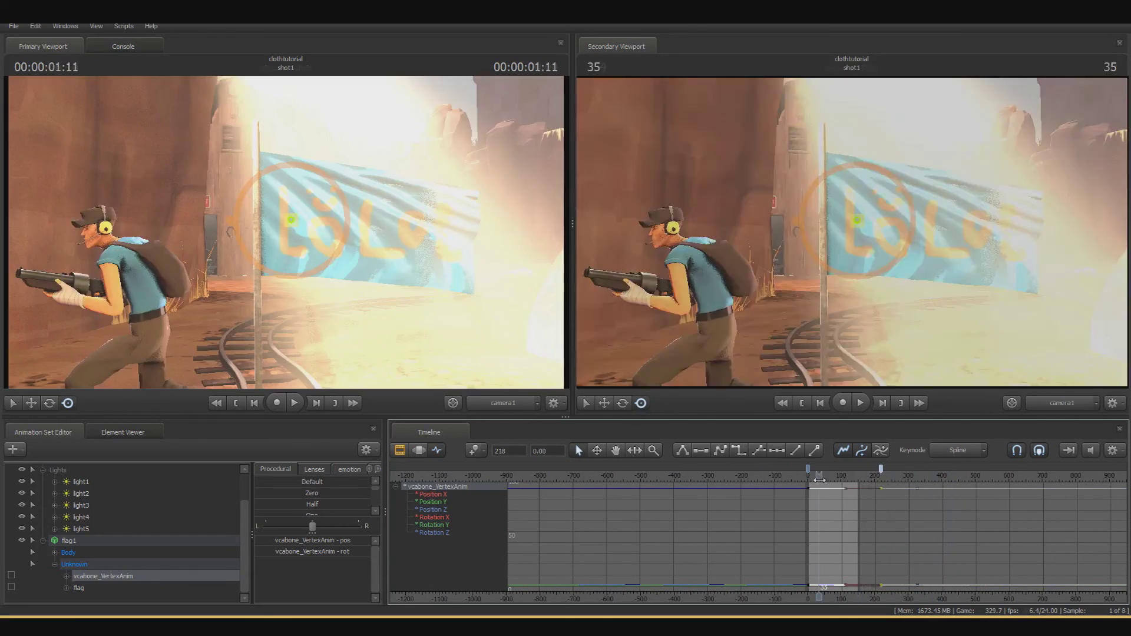
key(space)
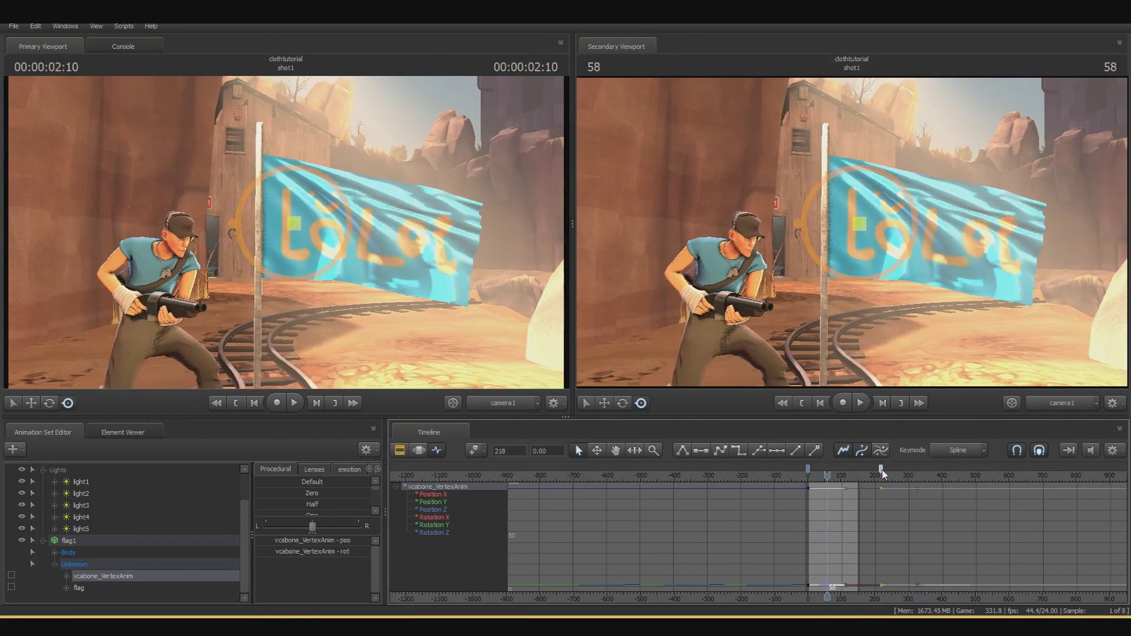
- Retime the flag's animation by moving its end keys to frame 116, and play the shot
drag(882, 470, 815, 476)
key(space)
scroll(818, 479, up, 2)
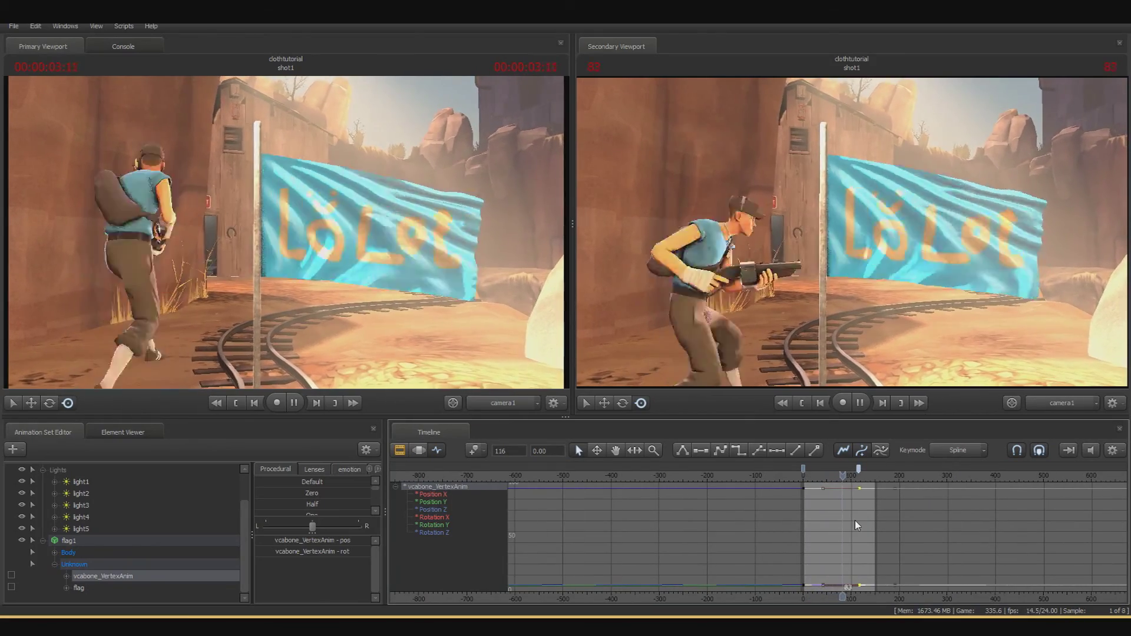
scroll(855, 521, up, 2)
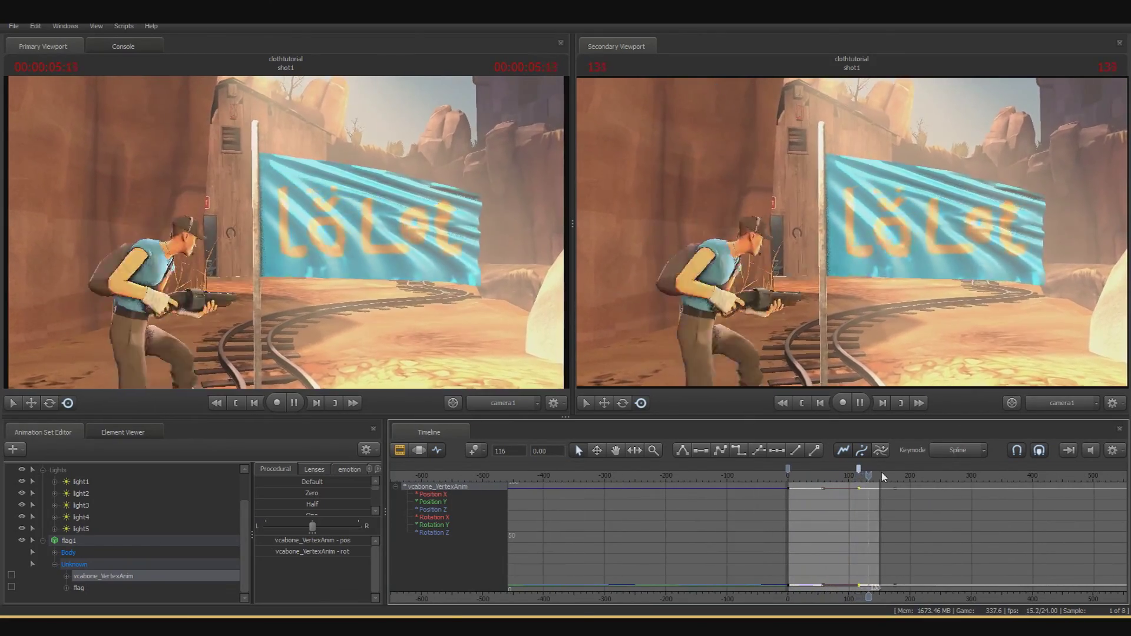
scroll(882, 476, up, 1)
- Replay the shot twice from near its beginning to check the speed of the retimed flag
drag(882, 475, 777, 476)
key(space)
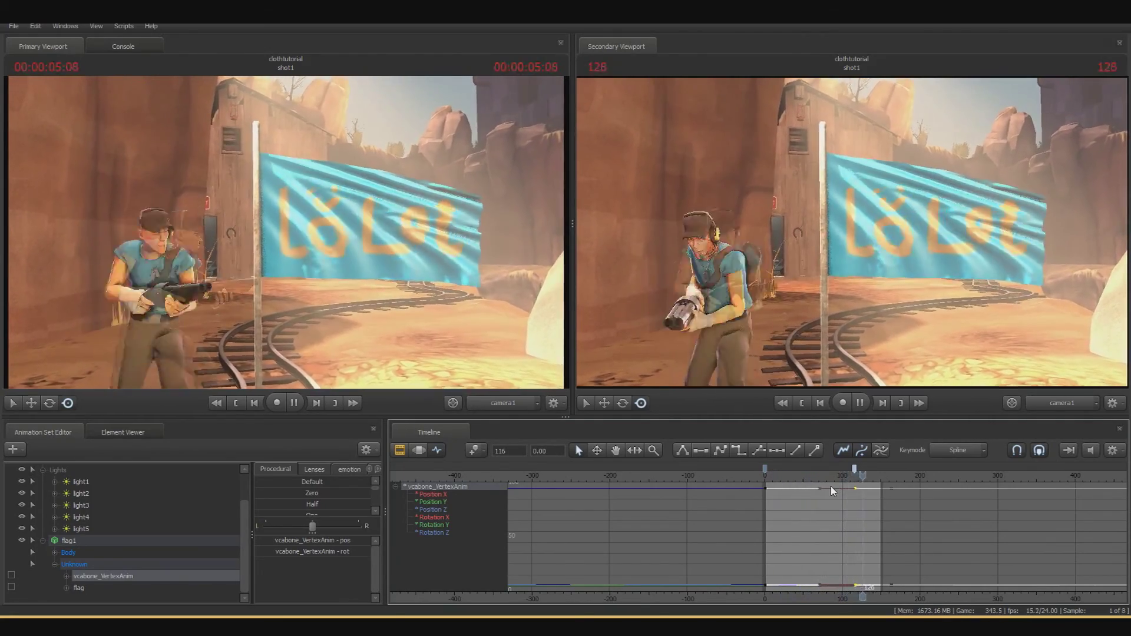
key(space)
scroll(929, 476, up, 1)
drag(875, 475, 706, 446)
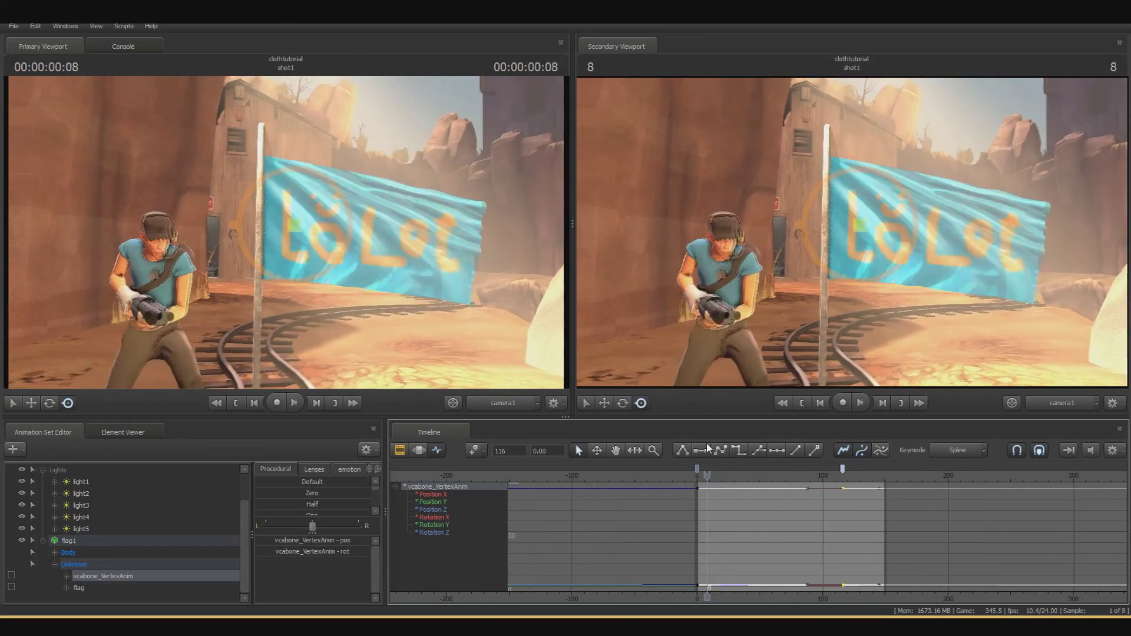
key(space)
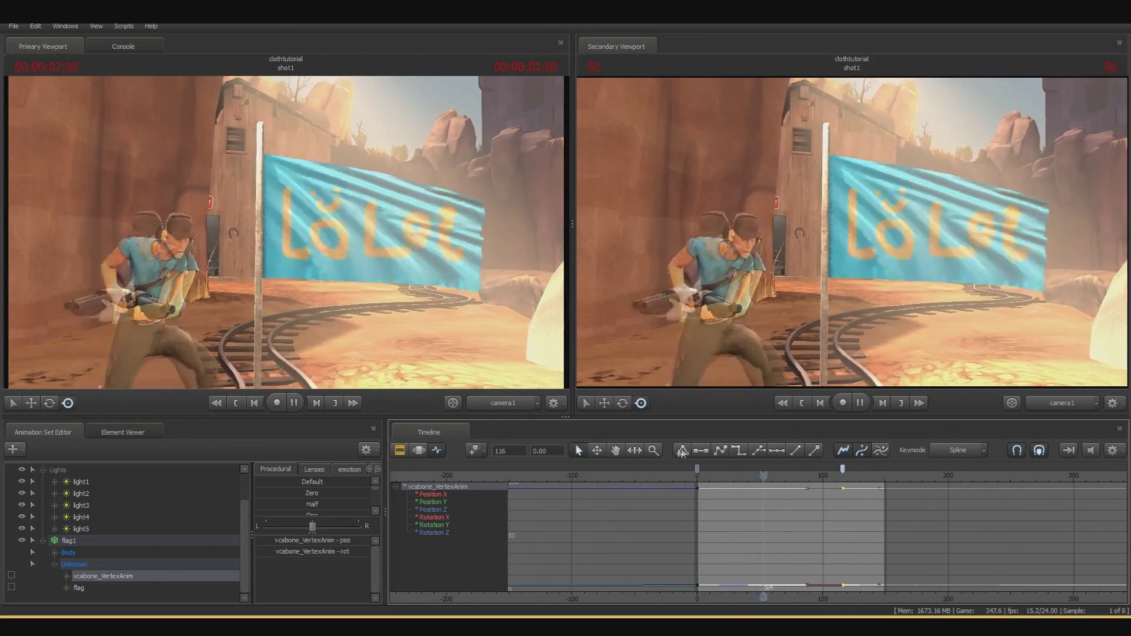